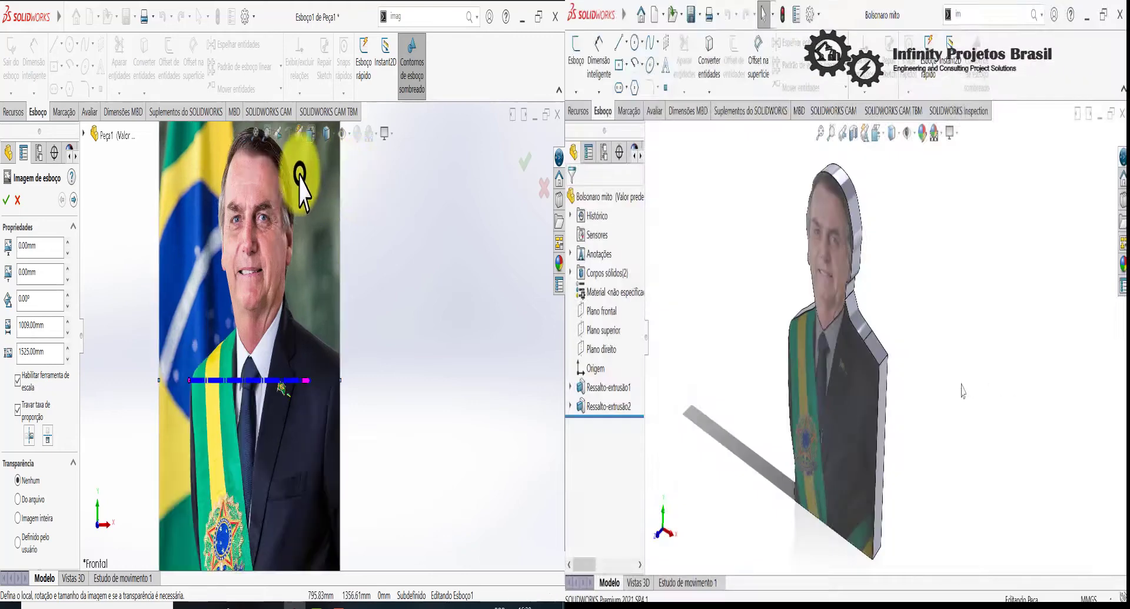
Orbit the extruded cutout from edge-on to an angled front view.
{"action": "mouse_move", "coordinate": [923, 384]}
{"action": "middle_mouse_down"}
{"action": "mouse_move", "coordinate": [949, 315]}
{"action": "mouse_move", "coordinate": [999, 373]}
{"action": "middle_mouse_up"}
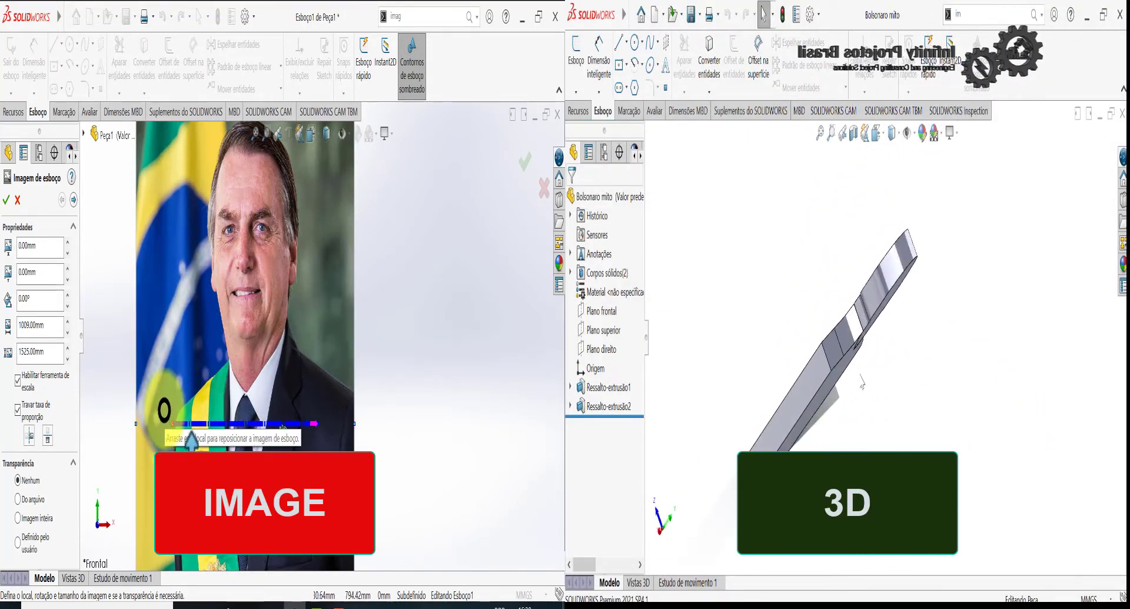
{"action": "scroll", "coordinate": [164, 408], "scroll_direction": "down", "scroll_amount": 2}
{"action": "mouse_move", "coordinate": [862, 377]}
{"action": "middle_mouse_down"}
{"action": "mouse_move", "coordinate": [924, 328]}
{"action": "mouse_move", "coordinate": [937, 433]}
{"action": "mouse_move", "coordinate": [916, 518]}
{"action": "mouse_move", "coordinate": [948, 572]}
{"action": "middle_mouse_up"}
{"action": "scroll", "coordinate": [858, 298], "scroll_direction": "down", "scroll_amount": 3}
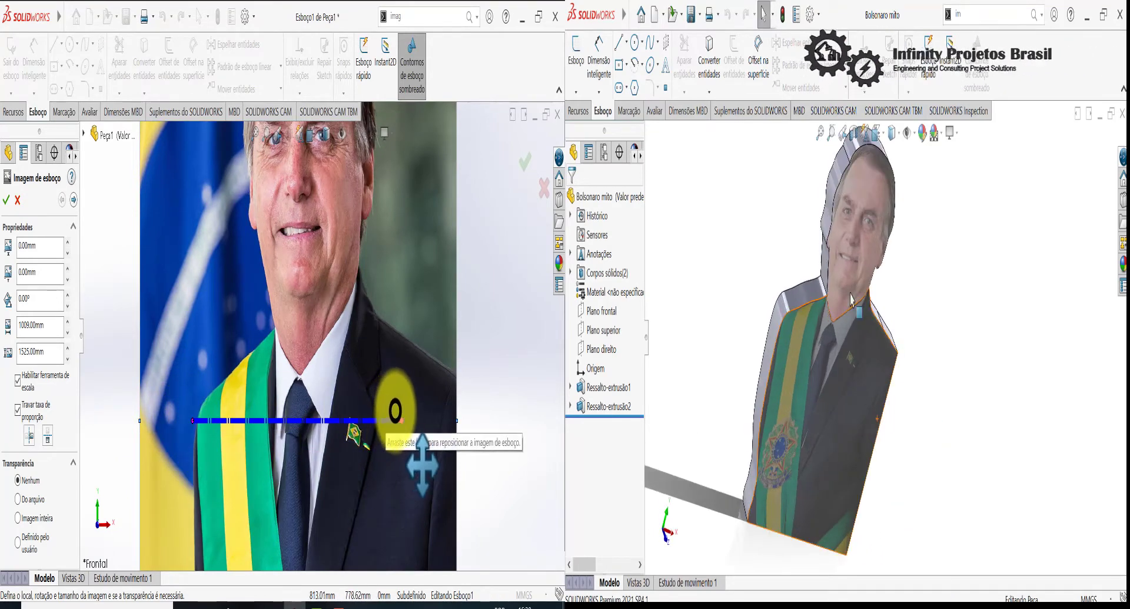
{"action": "scroll", "coordinate": [878, 284], "scroll_direction": "down", "scroll_amount": 3}
{"action": "mouse_move", "coordinate": [852, 367]}
{"action": "middle_mouse_down"}
{"action": "mouse_move", "coordinate": [825, 386]}
{"action": "mouse_move", "coordinate": [836, 353]}
{"action": "mouse_move", "coordinate": [910, 377]}
{"action": "mouse_move", "coordinate": [865, 351]}
{"action": "mouse_move", "coordinate": [868, 379]}
{"action": "middle_mouse_up"}
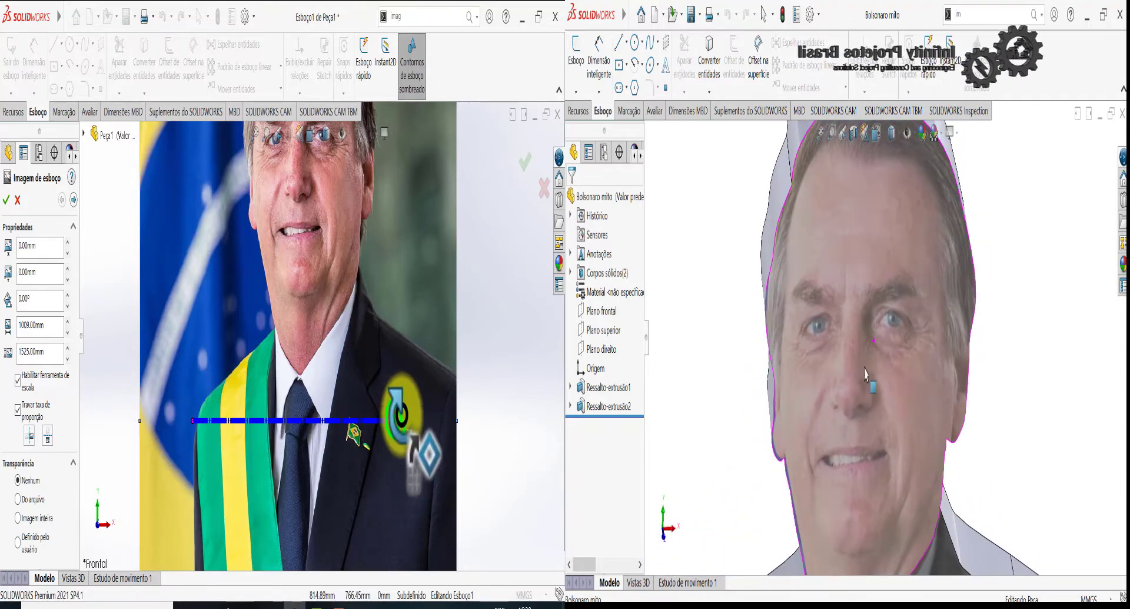
{"action": "scroll", "coordinate": [868, 382], "scroll_direction": "up", "scroll_amount": 5}
Drag the scale line's endpoint from the green-yellow sash up to the jaw.
{"action": "left_click_drag", "start_coordinate": [396, 420], "coordinate": [362, 236]}
{"action": "scroll", "coordinate": [900, 495], "scroll_direction": "down", "scroll_amount": 3}
{"action": "scroll", "coordinate": [887, 366], "scroll_direction": "down", "scroll_amount": 1}
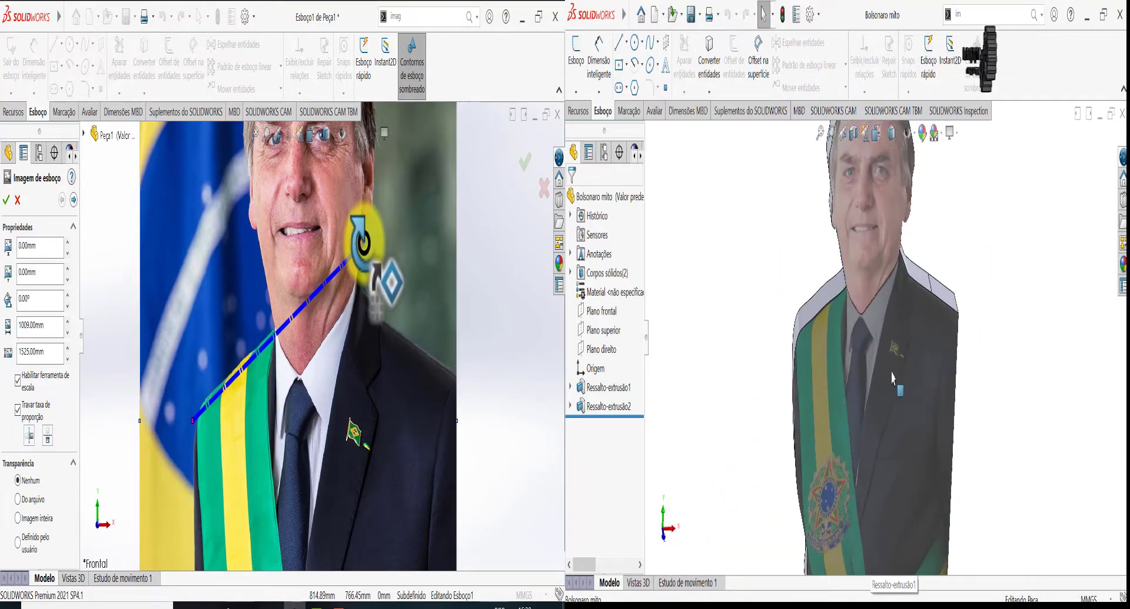
{"action": "middle_click_drag", "start_coordinate": [887, 367], "coordinate": [923, 407]}
{"action": "scroll", "coordinate": [874, 442], "scroll_direction": "up", "scroll_amount": 3}
Orbit the figure to a near-frontal view that shows its thickness.
{"action": "middle_click_drag", "start_coordinate": [875, 450], "coordinate": [843, 375]}
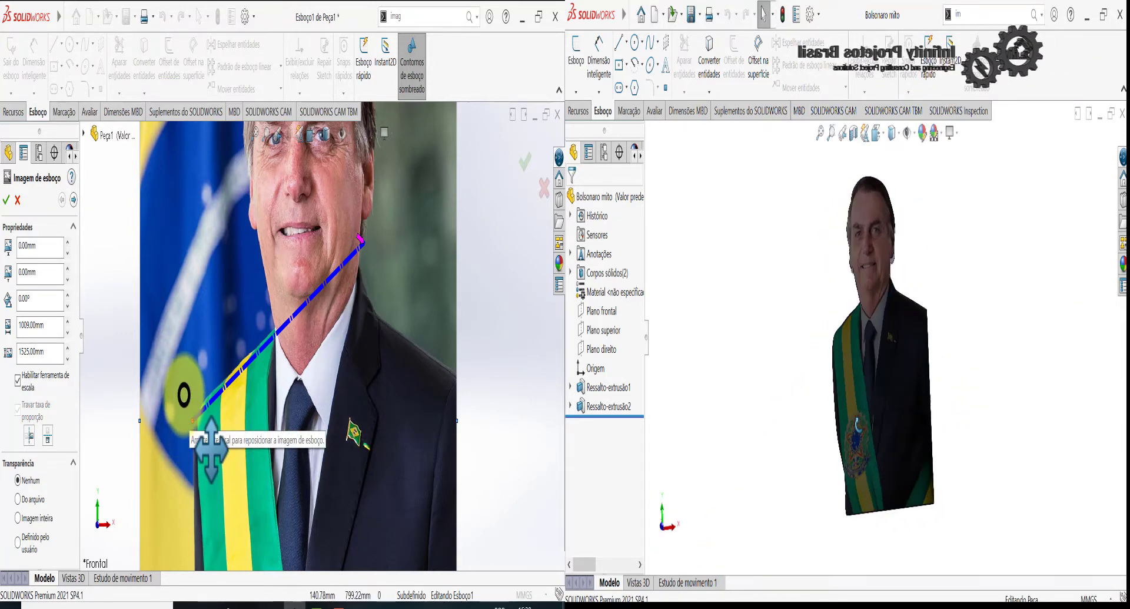
{"action": "middle_click_drag", "start_coordinate": [843, 376], "coordinate": [840, 526]}
{"action": "mouse_move", "coordinate": [210, 447]}
{"action": "left_mouse_down"}
{"action": "mouse_move", "coordinate": [212, 465]}
{"action": "mouse_move", "coordinate": [209, 450]}
{"action": "left_mouse_up"}
{"action": "scroll", "coordinate": [925, 264], "scroll_direction": "down", "scroll_amount": 2}
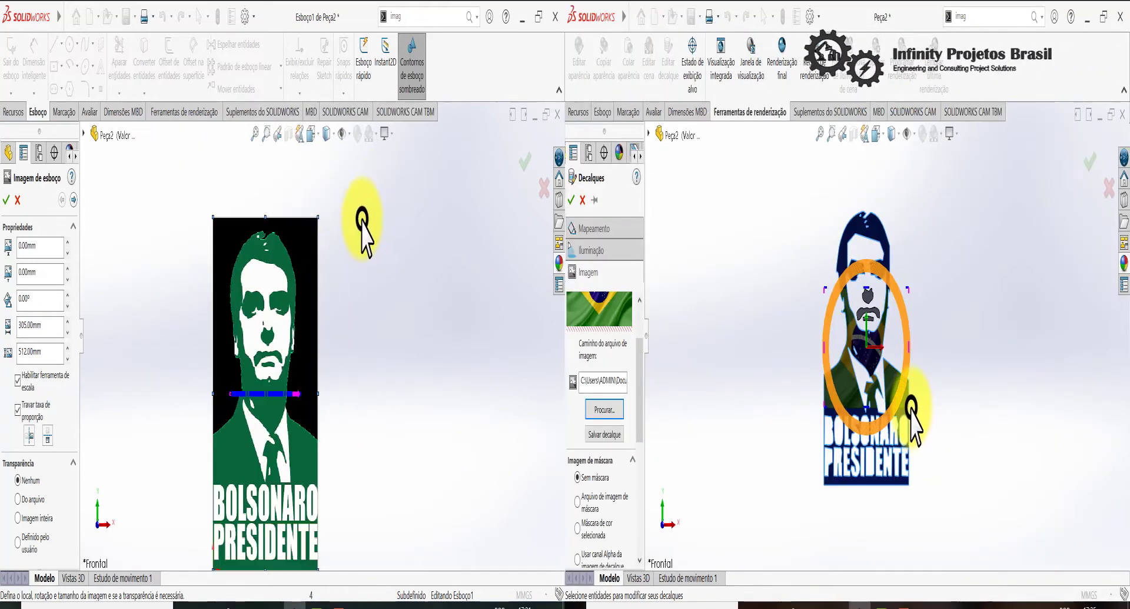
Go to the picture's tracing settings, enlarge the flag decal, and begin the trace.
{"action": "left_click", "coordinate": [73, 200]}
{"action": "left_click_drag", "start_coordinate": [930, 439], "coordinate": [984, 527]}
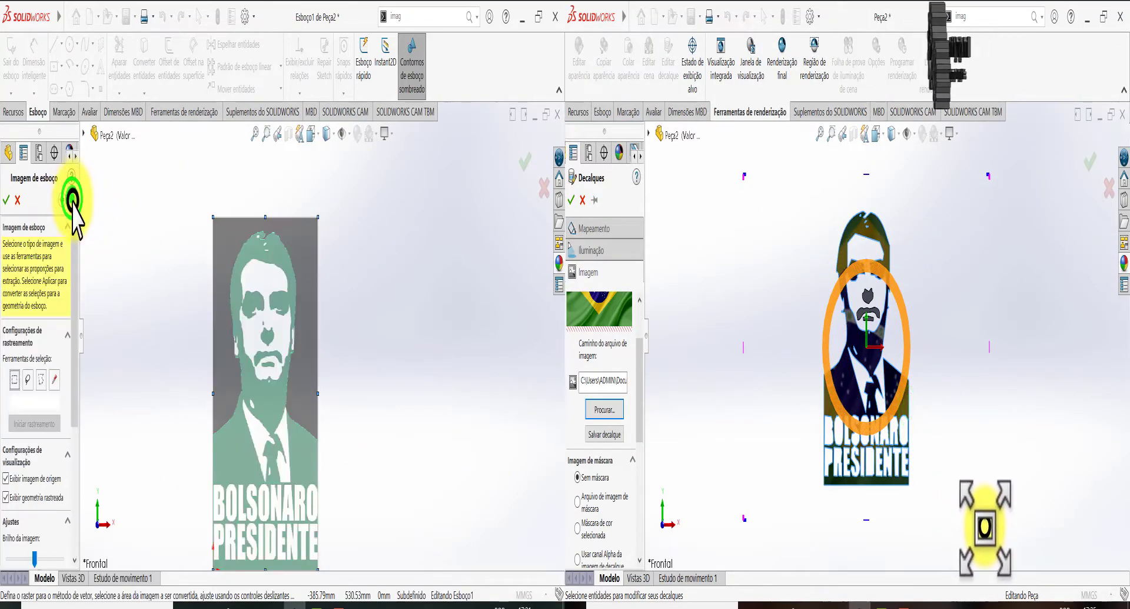
{"action": "left_click_drag", "start_coordinate": [75, 333], "coordinate": [74, 353]}
{"action": "left_click_drag", "start_coordinate": [982, 523], "coordinate": [980, 516]}
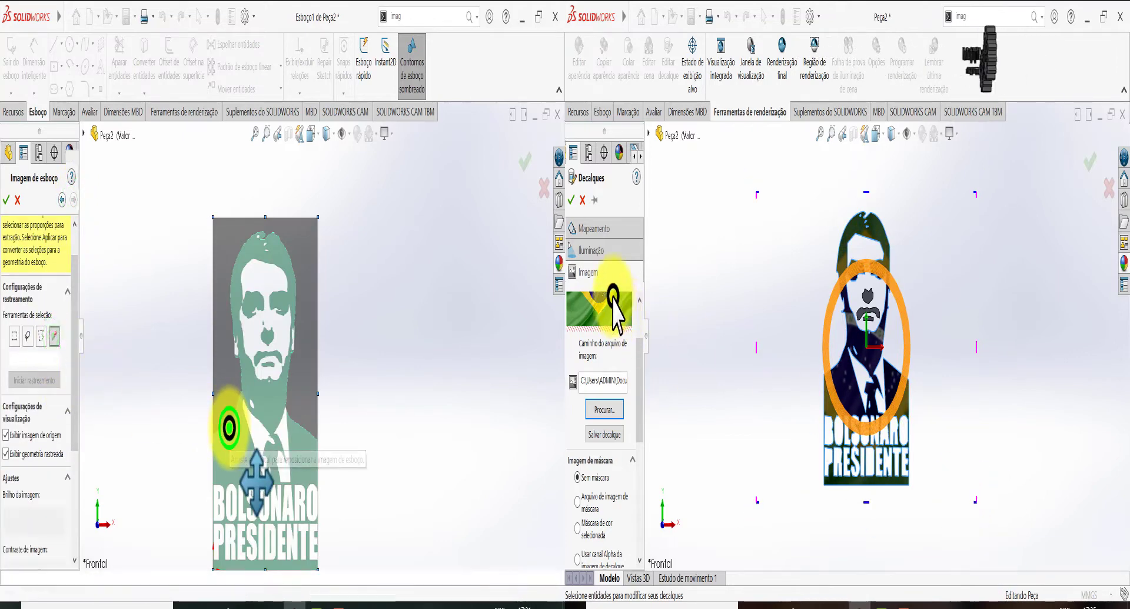
{"action": "left_click", "coordinate": [572, 202]}
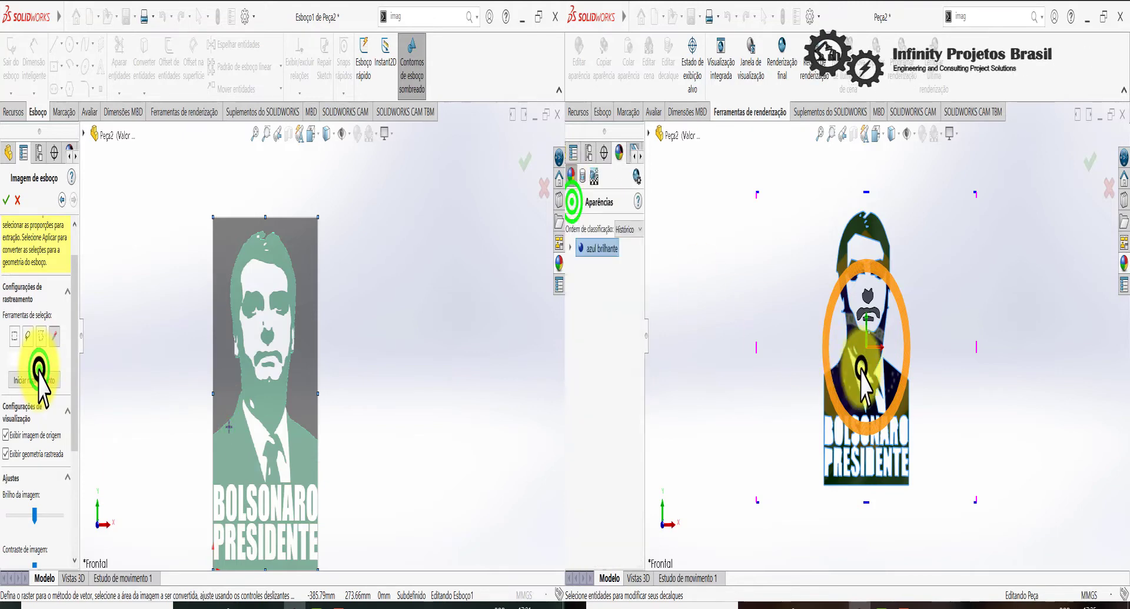
Close the flag decal settings and clear the selection on the model.
{"action": "left_click", "coordinate": [931, 357]}
{"action": "left_click", "coordinate": [40, 380]}
{"action": "mouse_move", "coordinate": [893, 351]}
{"action": "middle_mouse_down"}
{"action": "mouse_move", "coordinate": [876, 405]}
{"action": "mouse_move", "coordinate": [889, 392]}
{"action": "mouse_move", "coordinate": [920, 480]}
{"action": "middle_mouse_up"}
{"action": "scroll", "coordinate": [328, 507], "scroll_direction": "down", "scroll_amount": 1}
{"action": "scroll", "coordinate": [331, 527], "scroll_direction": "down", "scroll_amount": 2}
{"action": "scroll", "coordinate": [890, 386], "scroll_direction": "down", "scroll_amount": 3}
{"action": "scroll", "coordinate": [327, 532], "scroll_direction": "up", "scroll_amount": 1}
Tilt the model to other angles, then adjust the image brightness for tracing.
{"action": "middle_click_drag", "start_coordinate": [885, 318], "coordinate": [888, 259]}
{"action": "scroll", "coordinate": [292, 455], "scroll_direction": "up", "scroll_amount": 2}
{"action": "scroll", "coordinate": [310, 250], "scroll_direction": "down", "scroll_amount": 1}
{"action": "scroll", "coordinate": [316, 189], "scroll_direction": "up", "scroll_amount": 1}
{"action": "scroll", "coordinate": [317, 177], "scroll_direction": "down", "scroll_amount": 1}
{"action": "middle_click_drag", "start_coordinate": [895, 349], "coordinate": [874, 333]}
{"action": "left_click", "coordinate": [26, 511]}
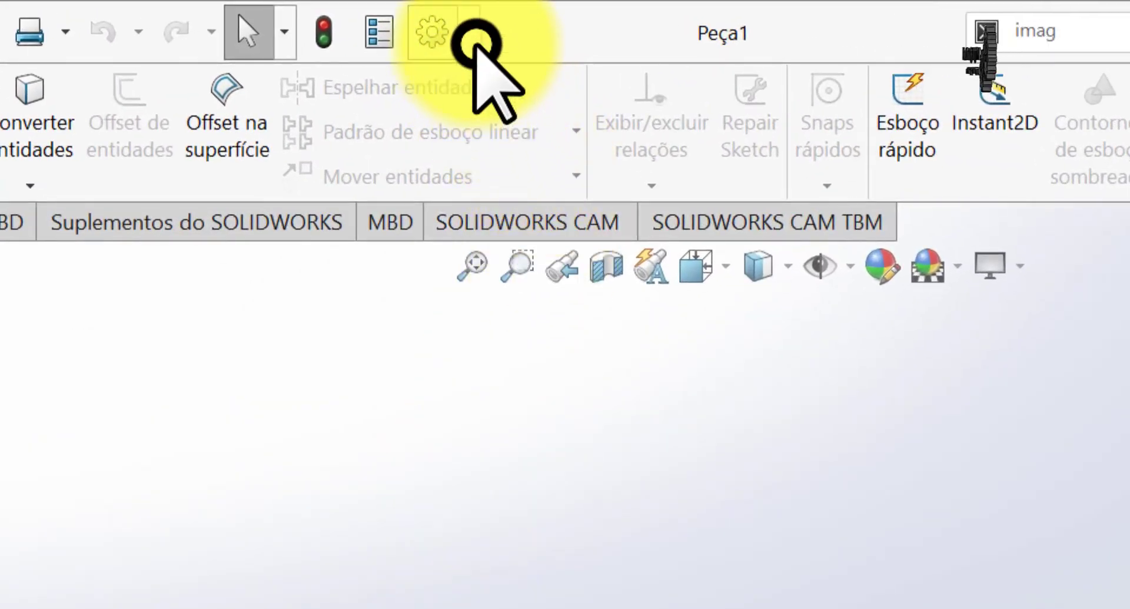
Enable the Autotrace add-in in Options > Add-Ins and confirm with OK.
{"action": "left_click", "coordinate": [475, 44]}
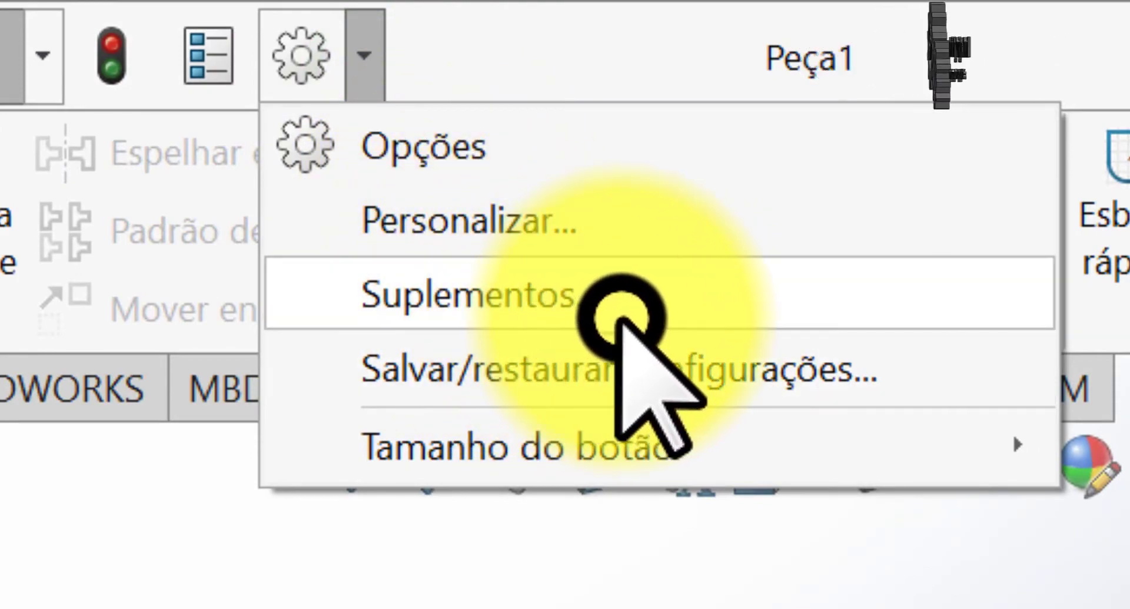
{"action": "left_click", "coordinate": [620, 318]}
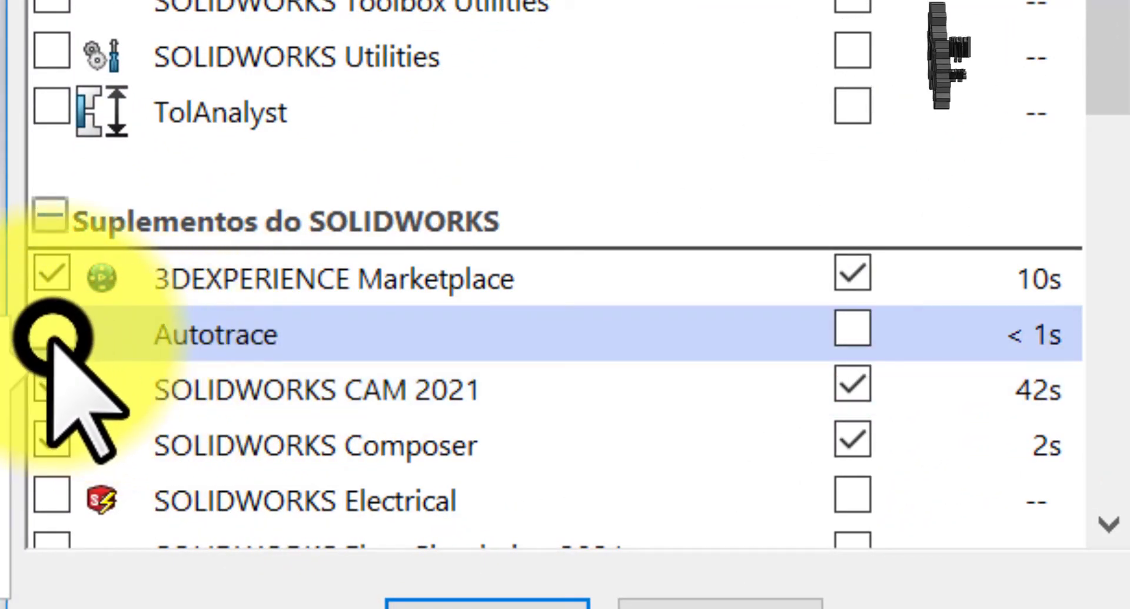
{"action": "left_click", "coordinate": [51, 335]}
{"action": "left_click", "coordinate": [487, 604]}
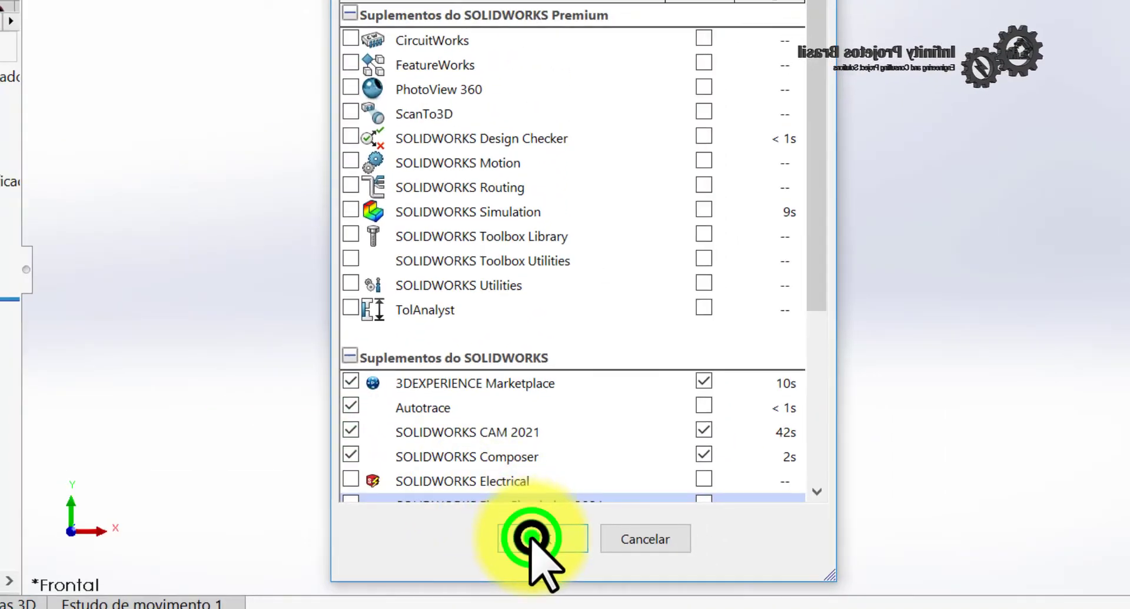
{"action": "left_click", "coordinate": [421, 364]}
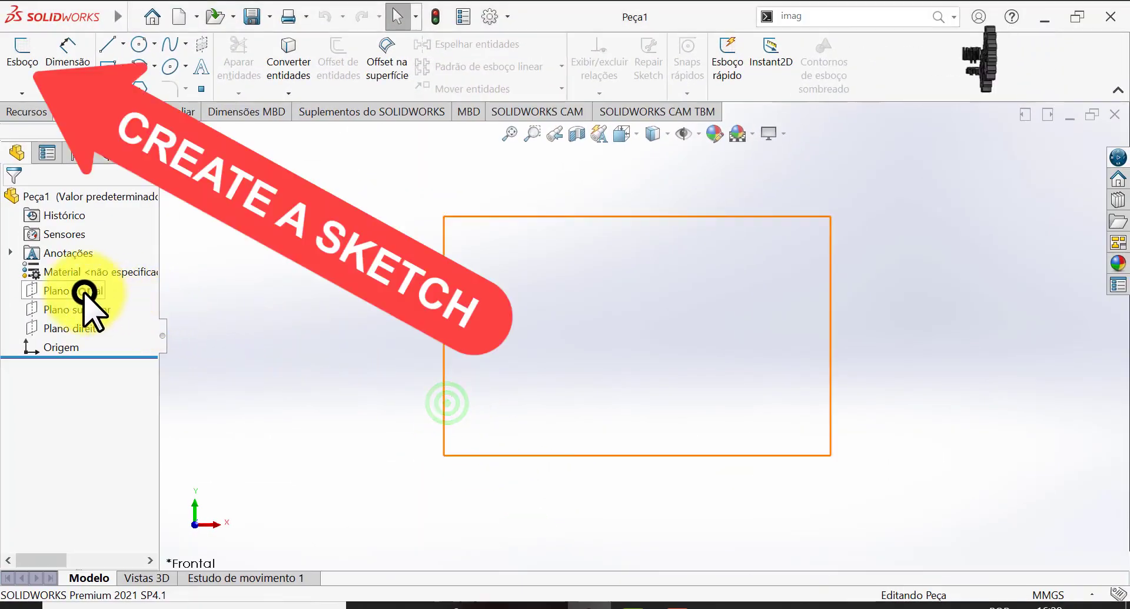
Start a new sketch on the Front Plane (Plano frontal).
{"action": "left_click", "coordinate": [86, 291]}
{"action": "left_click", "coordinate": [22, 52]}
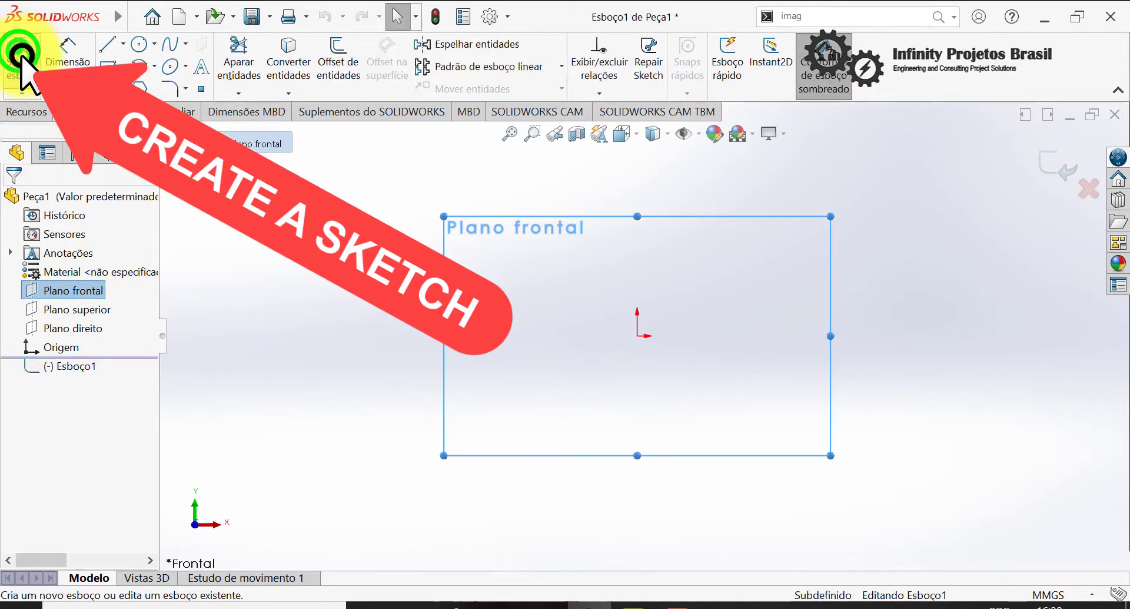
{"action": "left_click", "coordinate": [346, 342]}
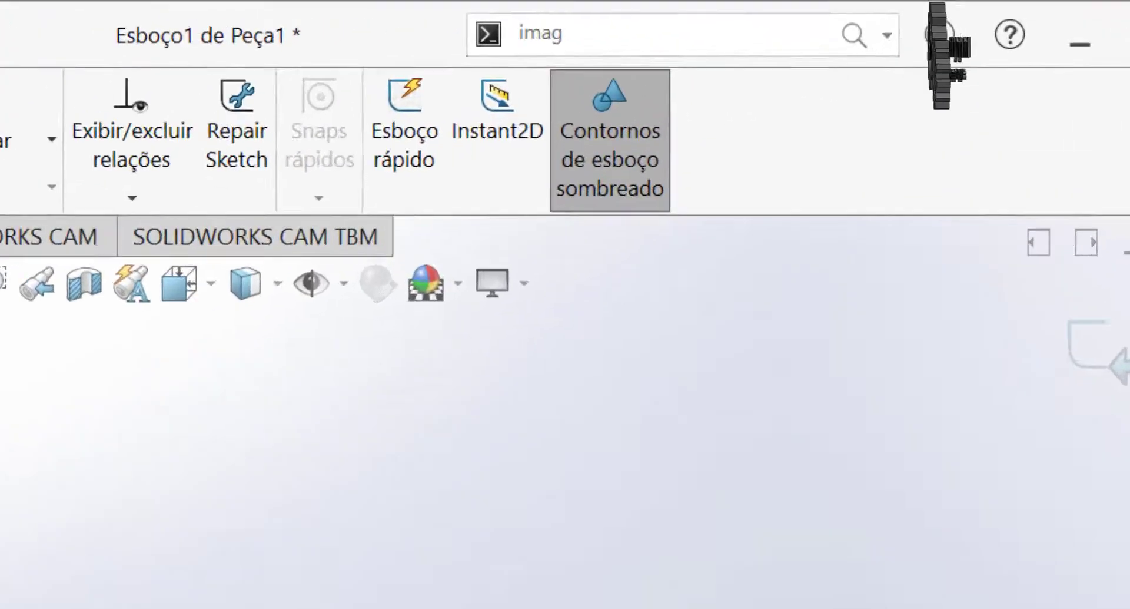
Insert portrait photo 1 as a sketch picture, found through the 'imag' command search.
{"action": "double_click", "coordinate": [497, 50]}
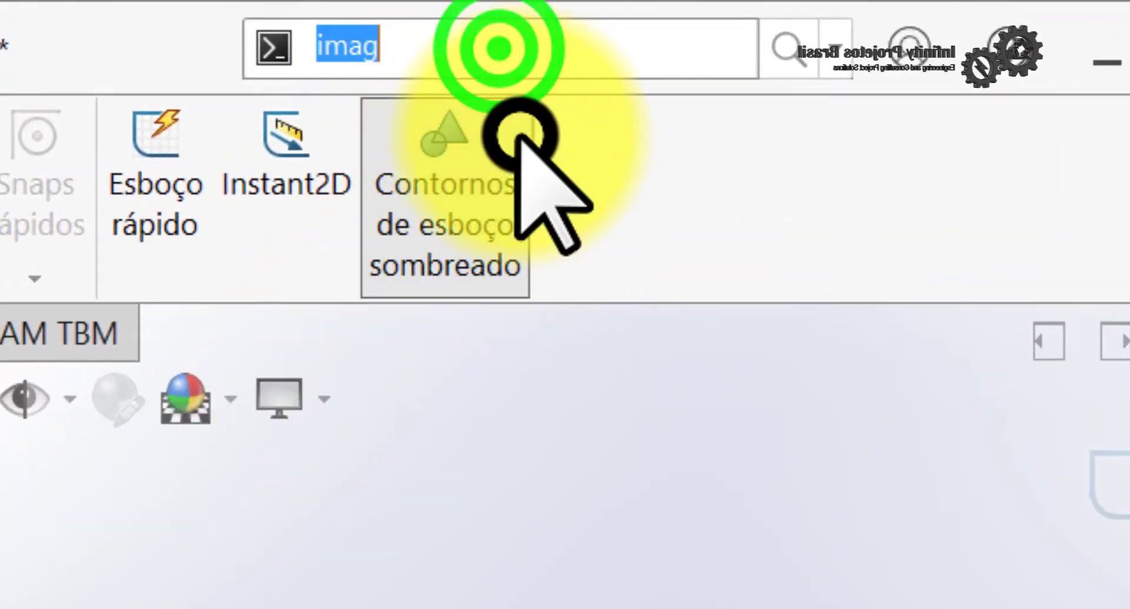
{"action": "key", "text": "BackSpace"}
{"action": "type", "text": "i"}
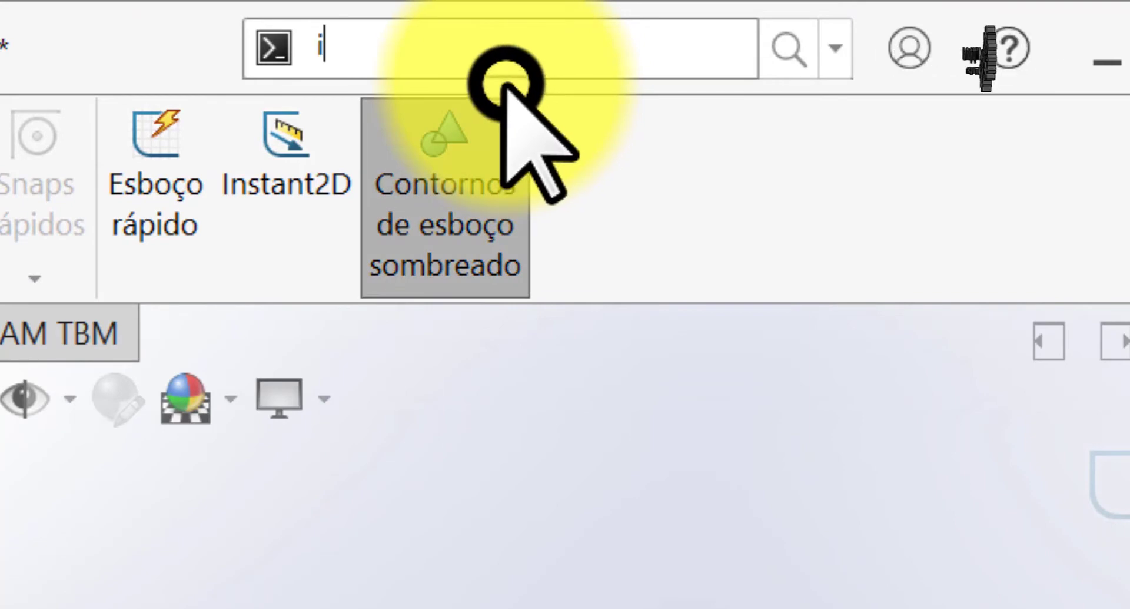
{"action": "type", "text": "mag"}
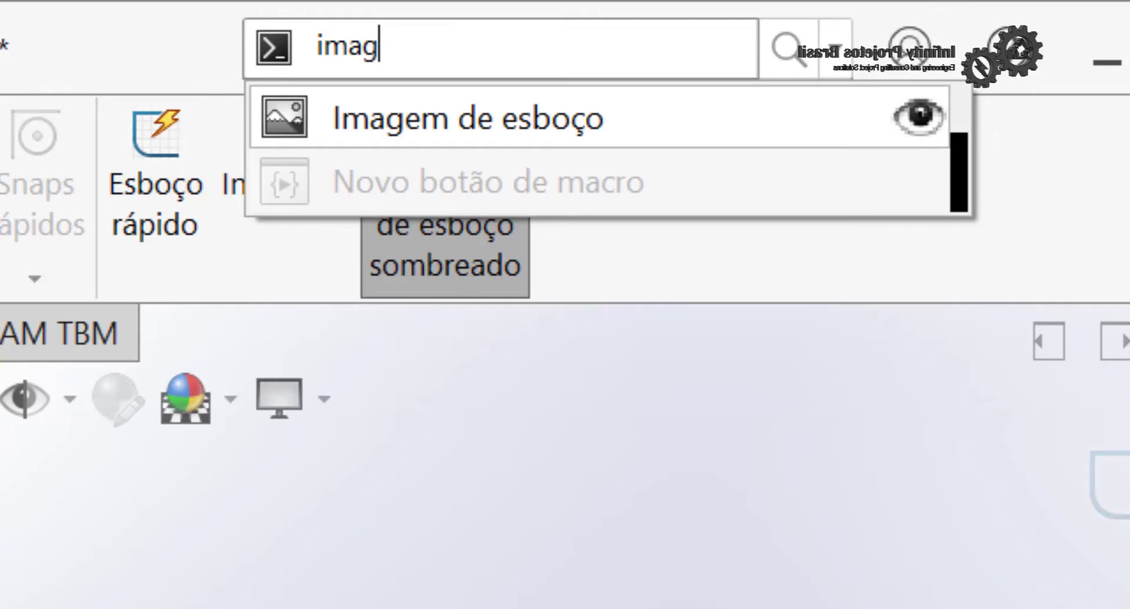
{"action": "left_click", "coordinate": [615, 138]}
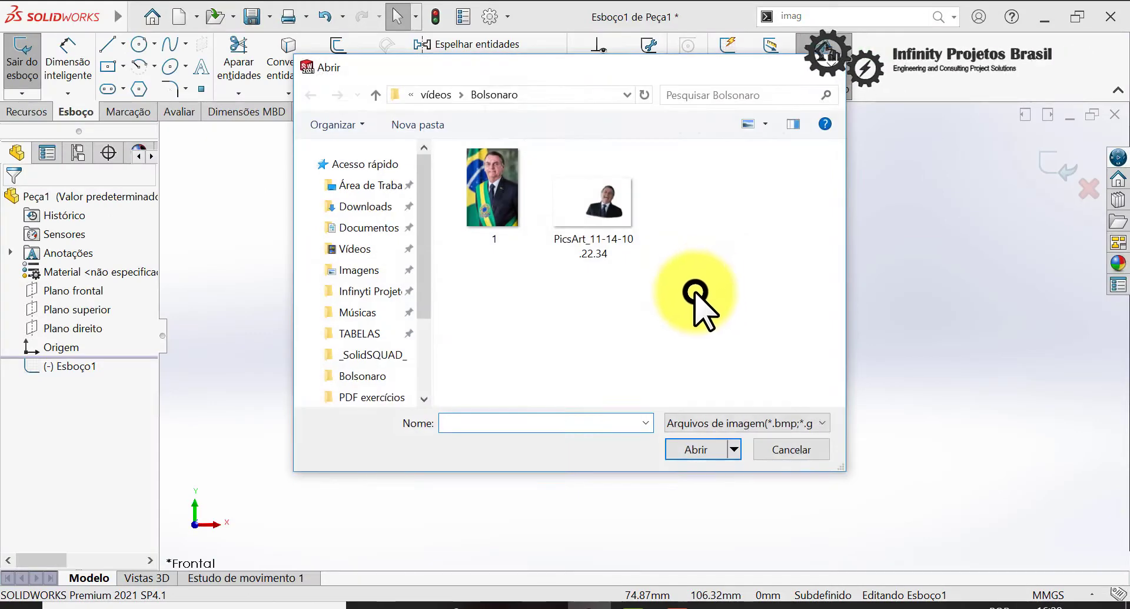
{"action": "left_click", "coordinate": [490, 203]}
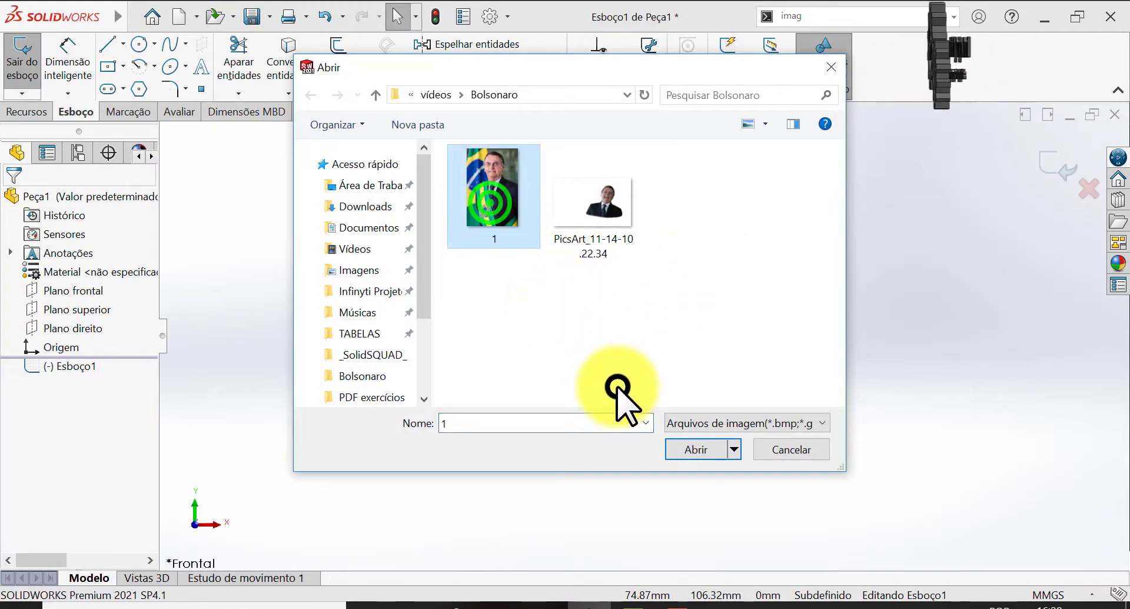
{"action": "left_click", "coordinate": [672, 449]}
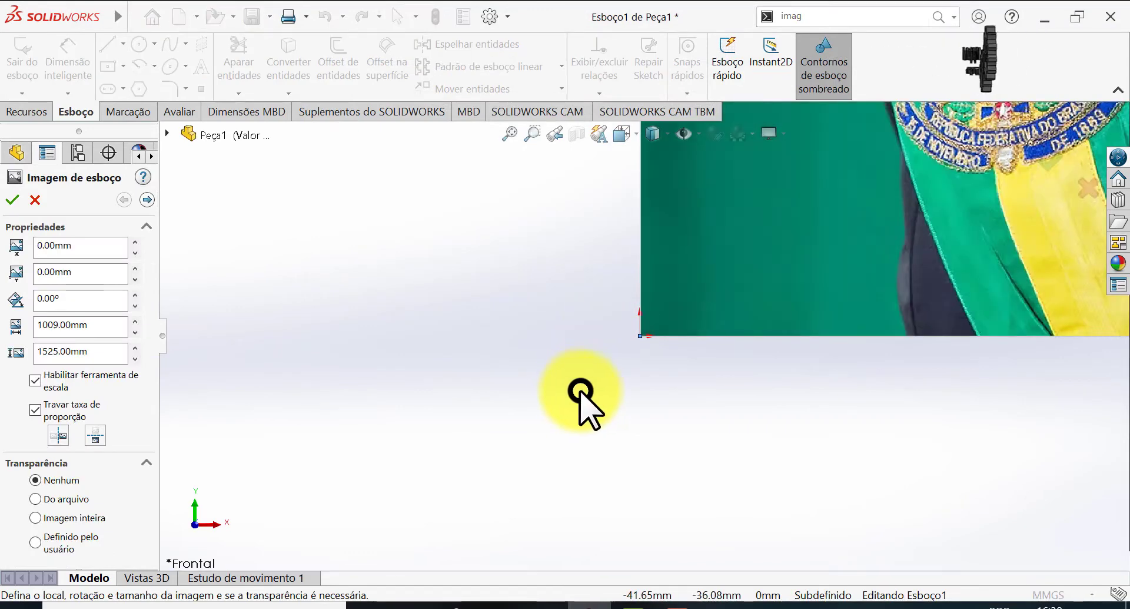
Lay the scale line horizontally across the face and set its length to 300 mm.
{"action": "scroll", "coordinate": [681, 400], "scroll_direction": "up", "scroll_amount": 7}
{"action": "scroll", "coordinate": [858, 175], "scroll_direction": "down", "scroll_amount": 3}
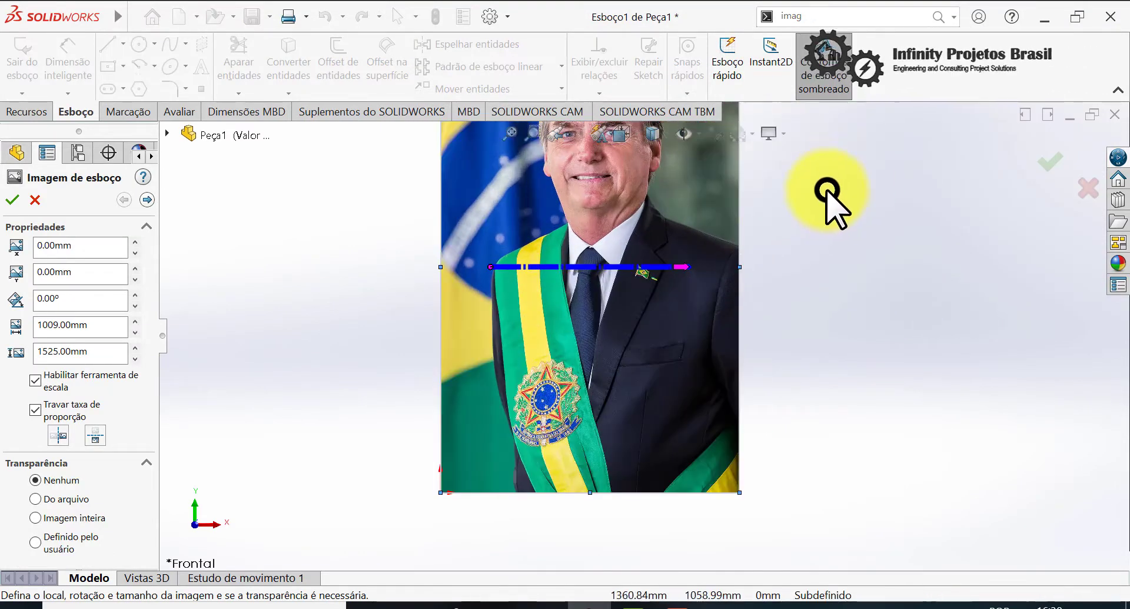
{"action": "scroll", "coordinate": [827, 191], "scroll_direction": "up", "scroll_amount": 2}
{"action": "scroll", "coordinate": [714, 181], "scroll_direction": "down", "scroll_amount": 6}
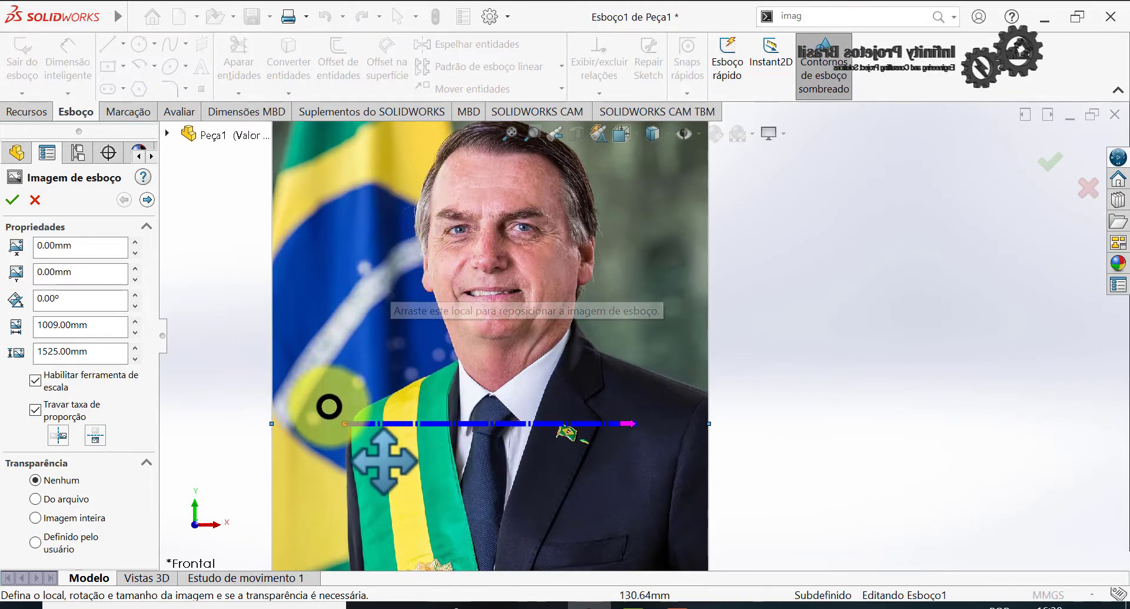
{"action": "scroll", "coordinate": [384, 465], "scroll_direction": "down", "scroll_amount": 2}
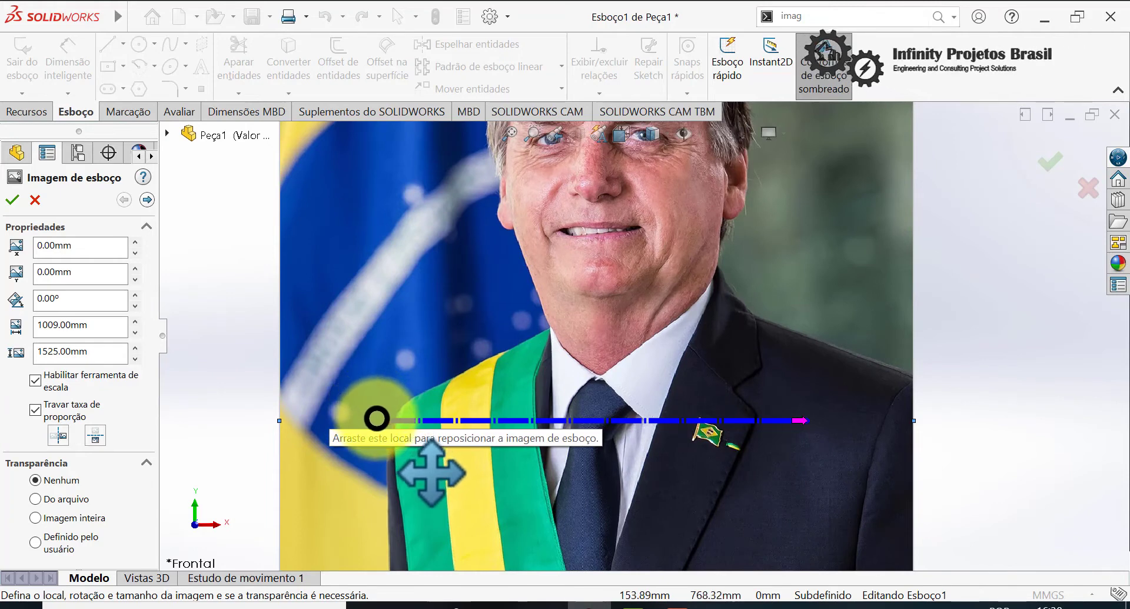
{"action": "left_click_drag", "start_coordinate": [791, 412], "coordinate": [728, 243]}
{"action": "left_click", "coordinate": [373, 410]}
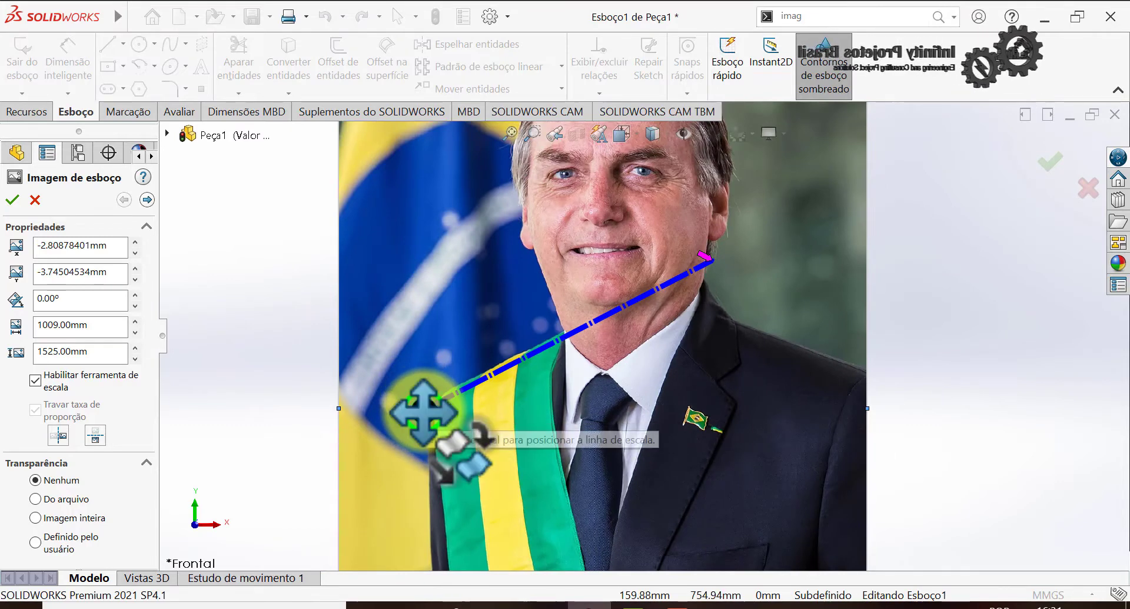
{"action": "left_click_drag", "start_coordinate": [423, 411], "coordinate": [530, 223]}
{"action": "scroll", "coordinate": [625, 310], "scroll_direction": "up", "scroll_amount": 3}
{"action": "scroll", "coordinate": [724, 174], "scroll_direction": "down", "scroll_amount": 3}
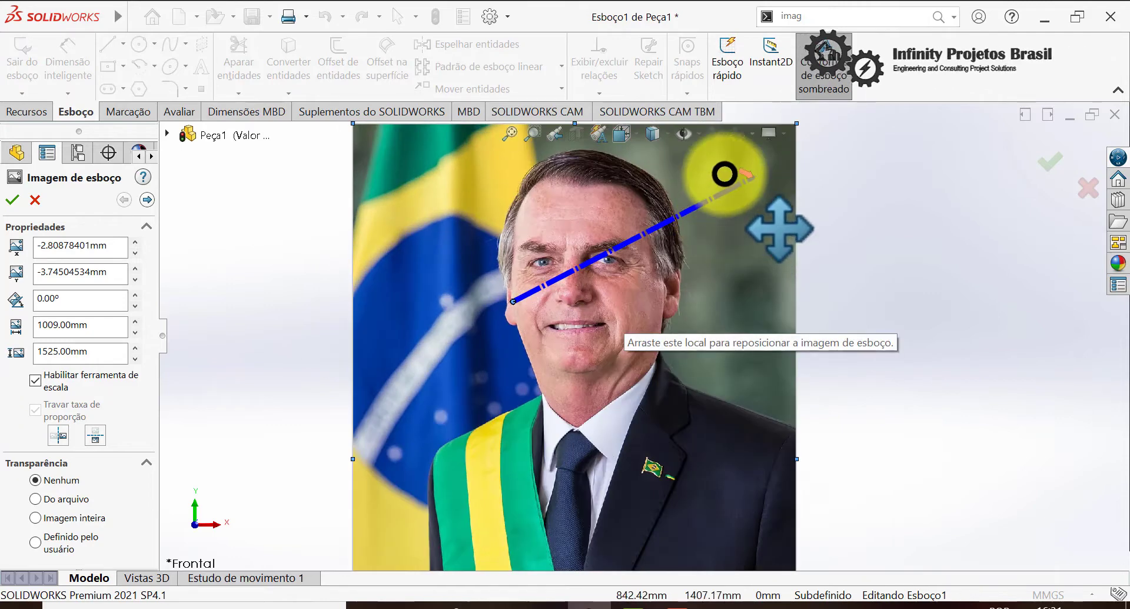
{"action": "left_click_drag", "start_coordinate": [741, 180], "coordinate": [660, 336]}
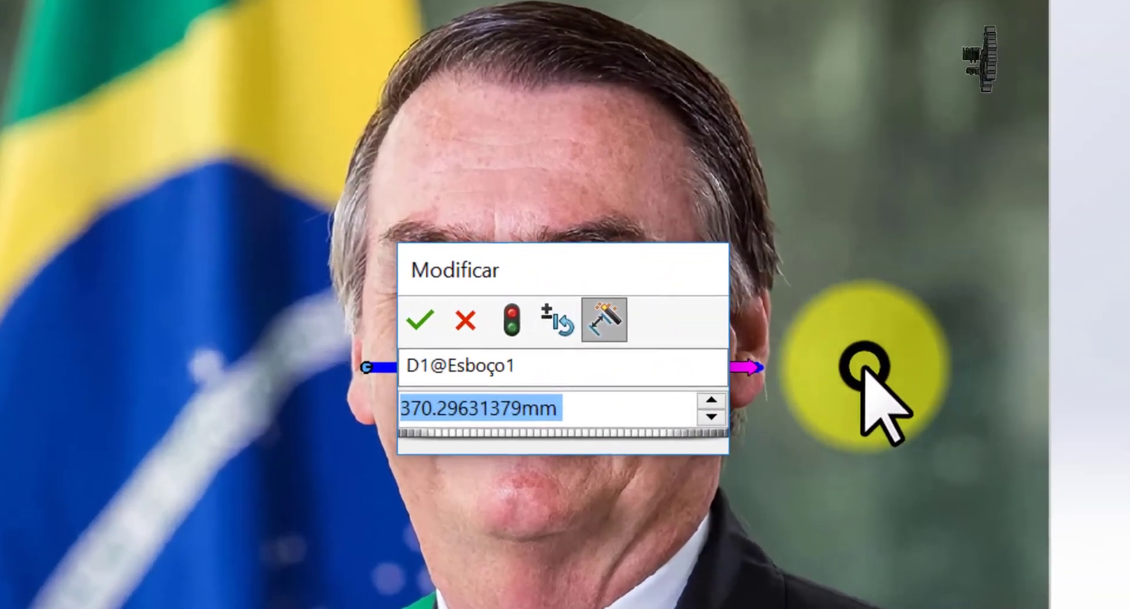
{"action": "type", "text": "3"}
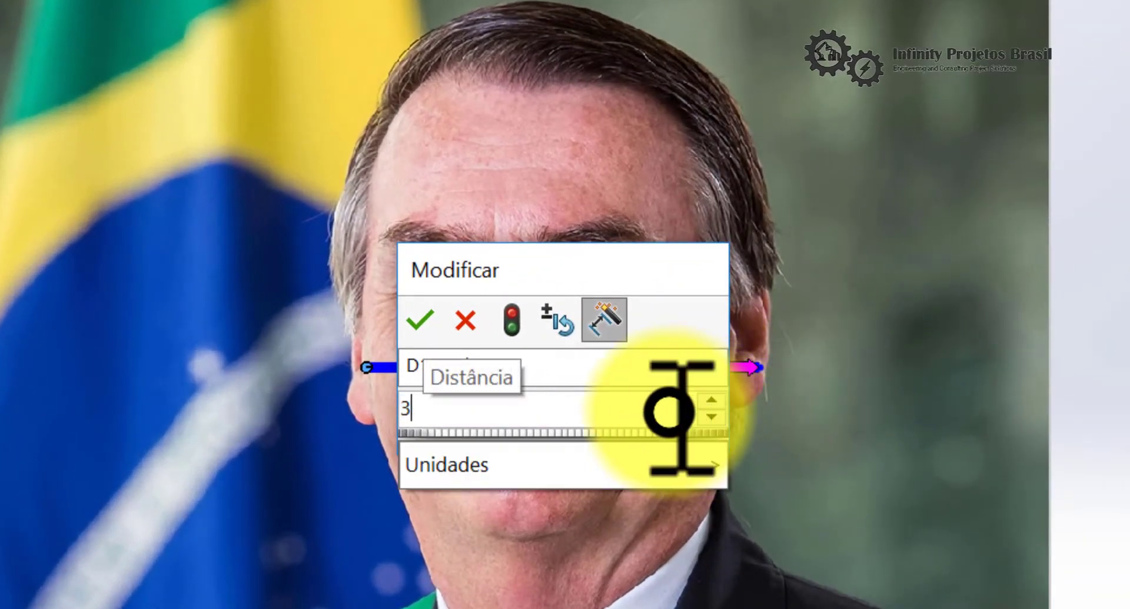
{"action": "type", "text": "00"}
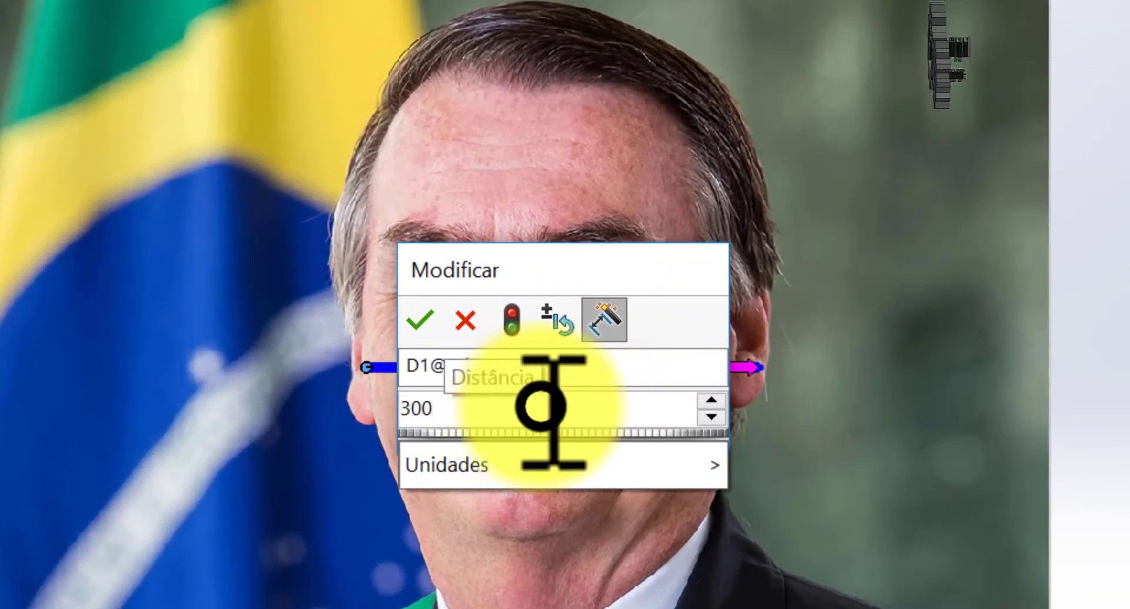
{"action": "key", "text": "Return"}
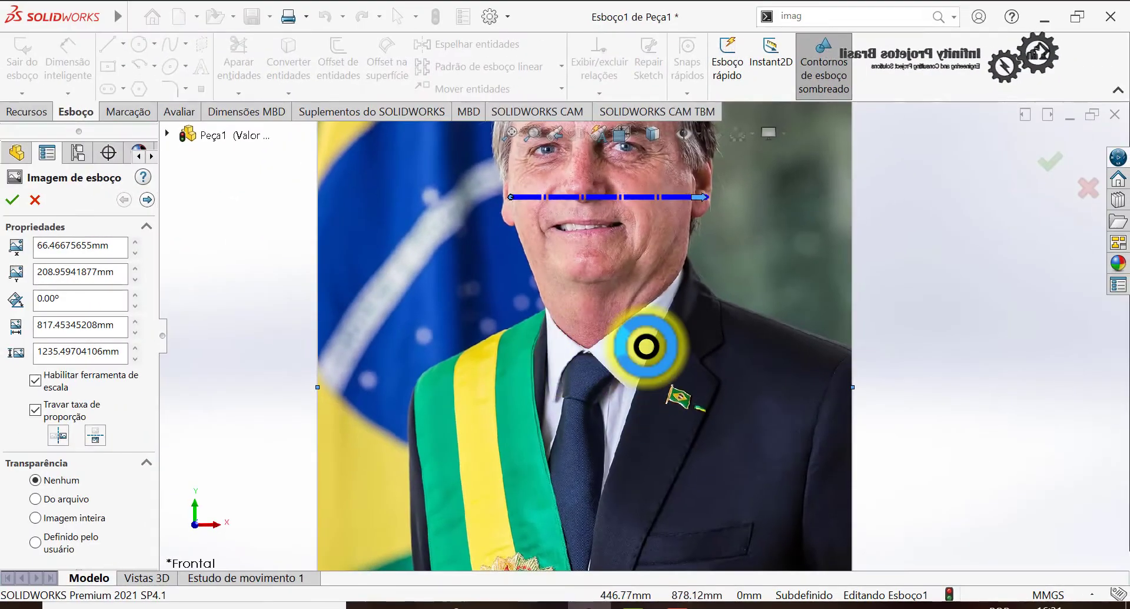
Move the picture so its bottom-left corner sits on the sketch origin.
{"action": "scroll", "coordinate": [651, 347], "scroll_direction": "up", "scroll_amount": 5}
{"action": "scroll", "coordinate": [649, 504], "scroll_direction": "up", "scroll_amount": 1}
{"action": "middle_click_drag", "start_coordinate": [649, 504], "coordinate": [634, 360], "text": "ctrl"}
{"action": "left_click_drag", "start_coordinate": [580, 338], "coordinate": [563, 391]}
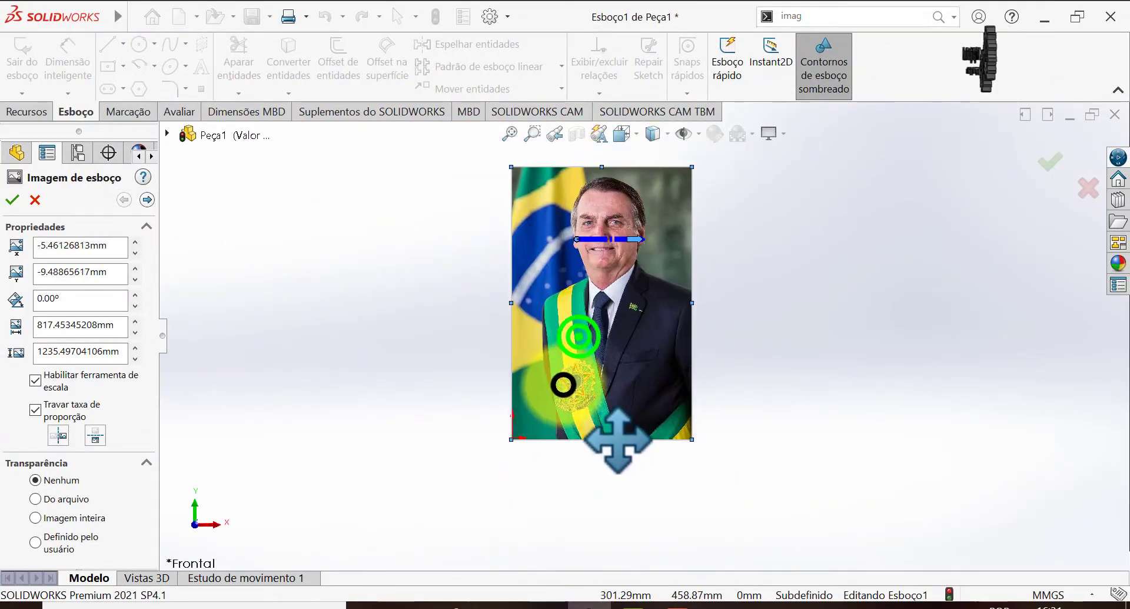
{"action": "scroll", "coordinate": [648, 245], "scroll_direction": "down", "scroll_amount": 5}
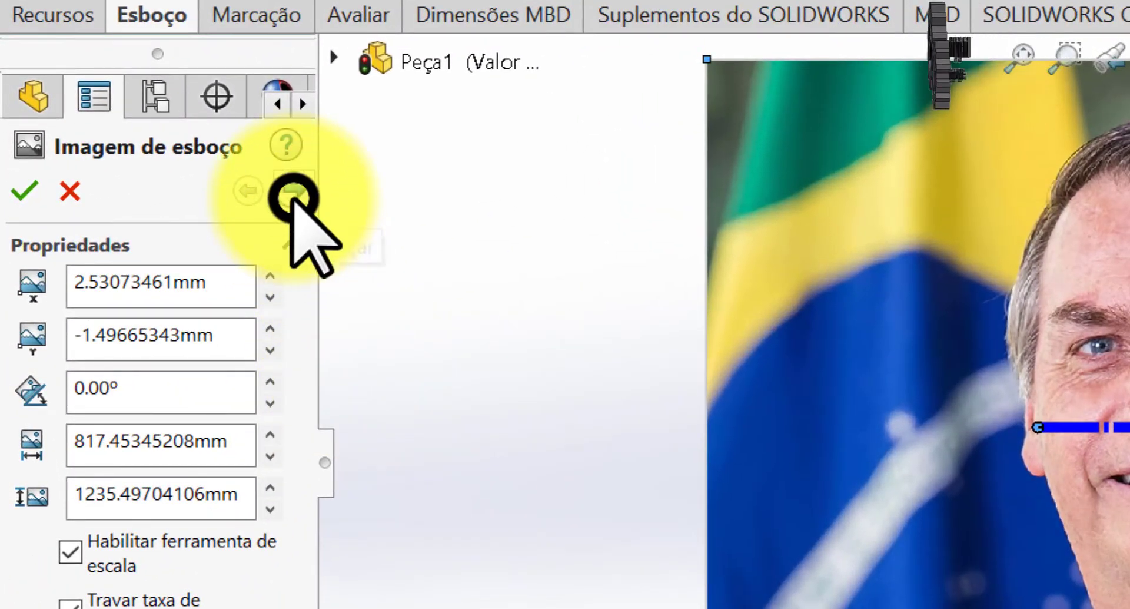
Advance to the picture's tracing settings and choose the colour-picking selection tool.
{"action": "left_click", "coordinate": [293, 199]}
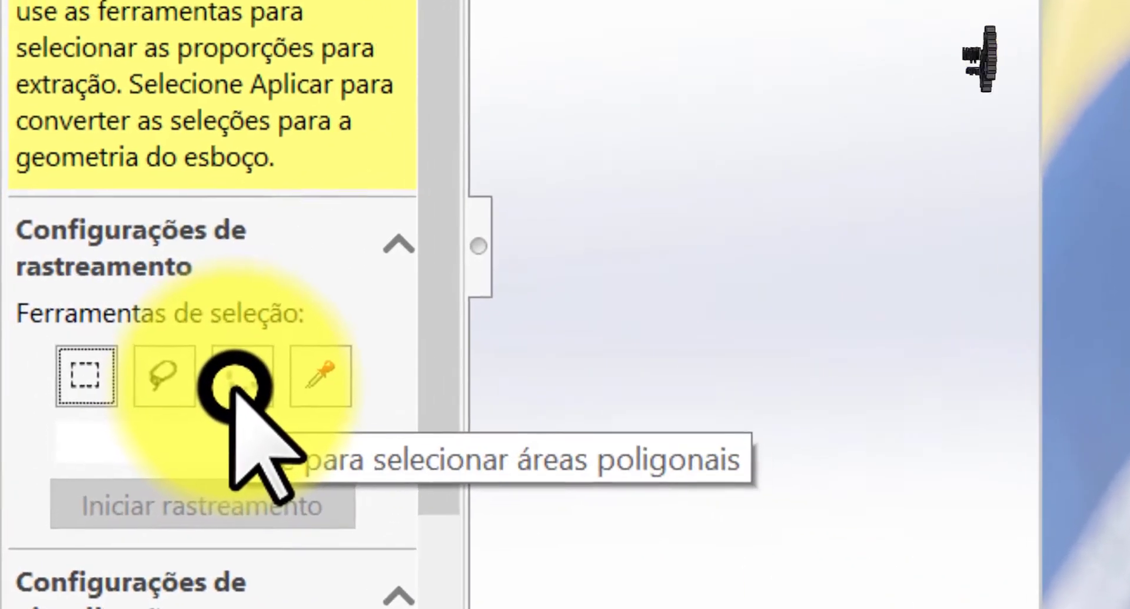
{"action": "left_click", "coordinate": [238, 390]}
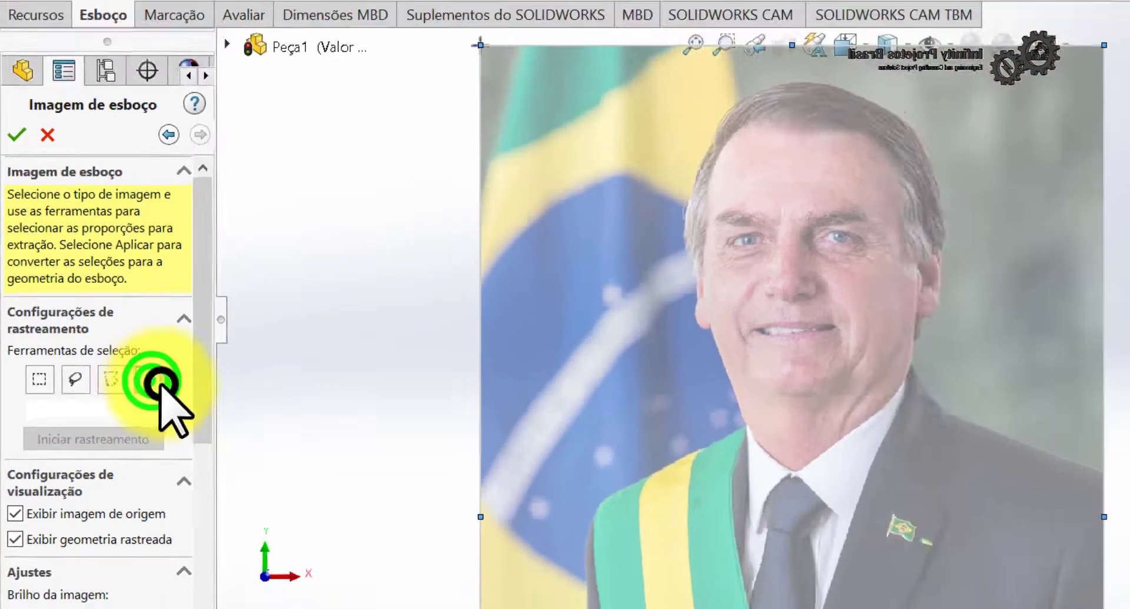
{"action": "left_click", "coordinate": [317, 379]}
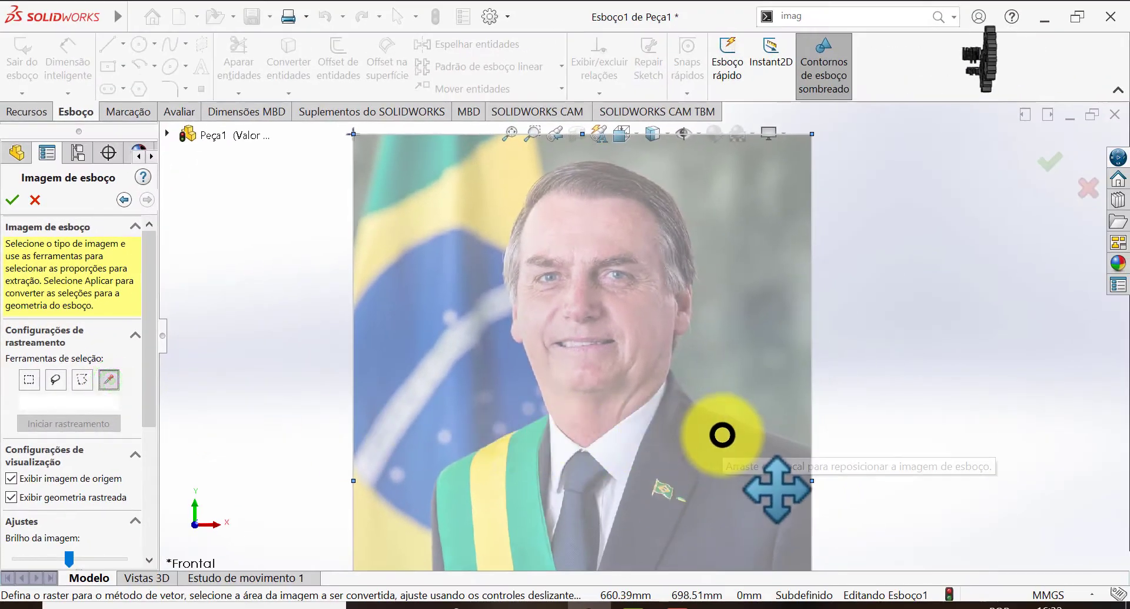
{"action": "scroll", "coordinate": [709, 391], "scroll_direction": "down", "scroll_amount": 1}
Pick the dark suit colour, start tracing, and raise the colour tolerance to widen the area.
{"action": "left_click", "coordinate": [697, 389]}
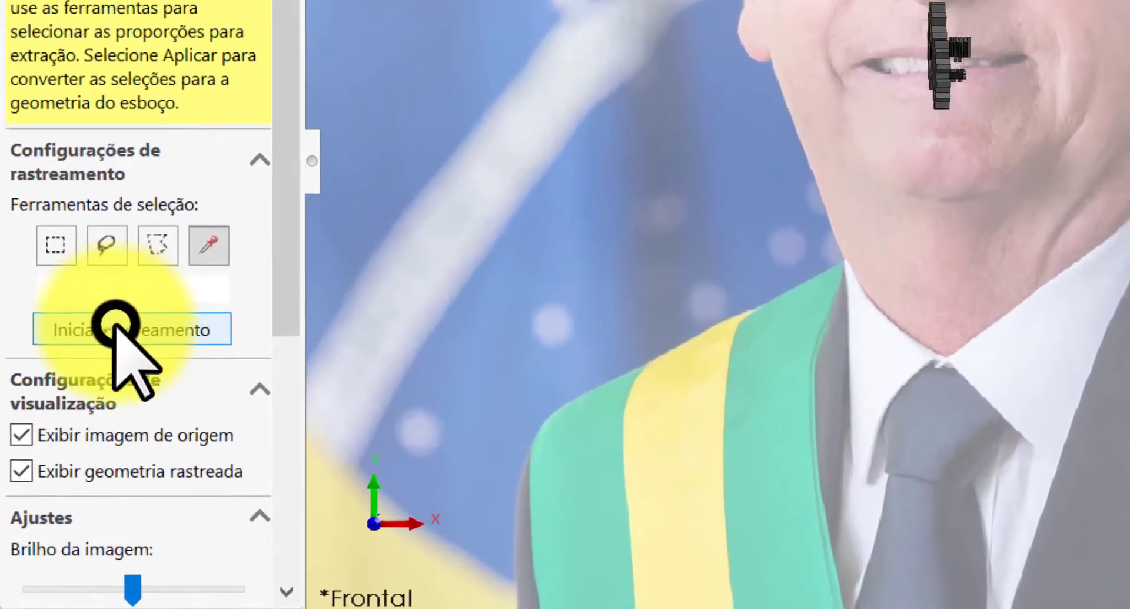
{"action": "left_click", "coordinate": [61, 424]}
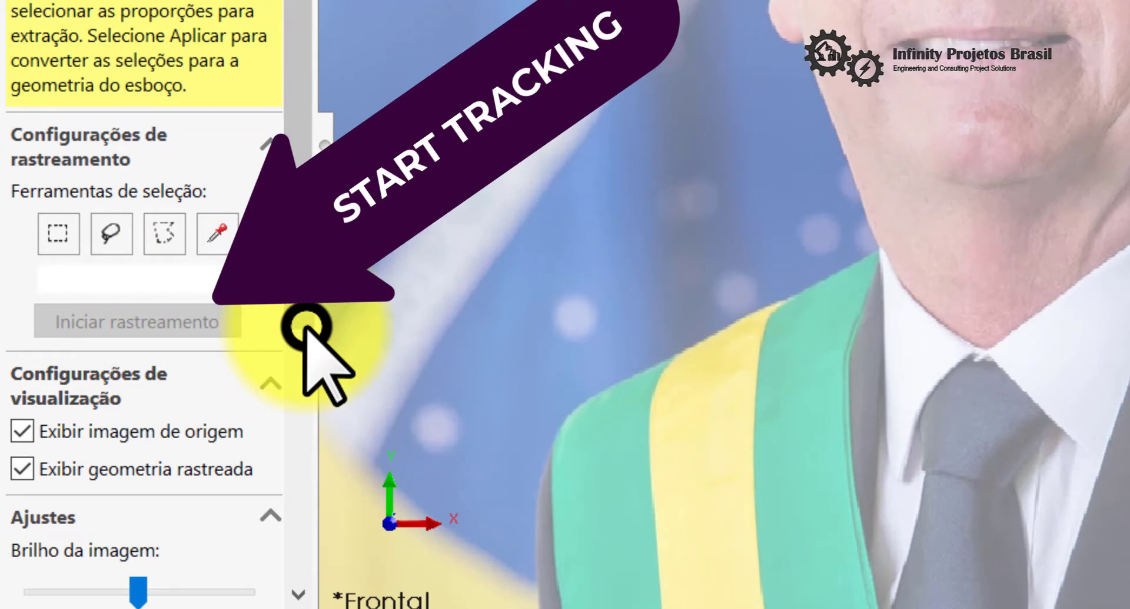
{"action": "left_click_drag", "start_coordinate": [298, 306], "coordinate": [222, 459]}
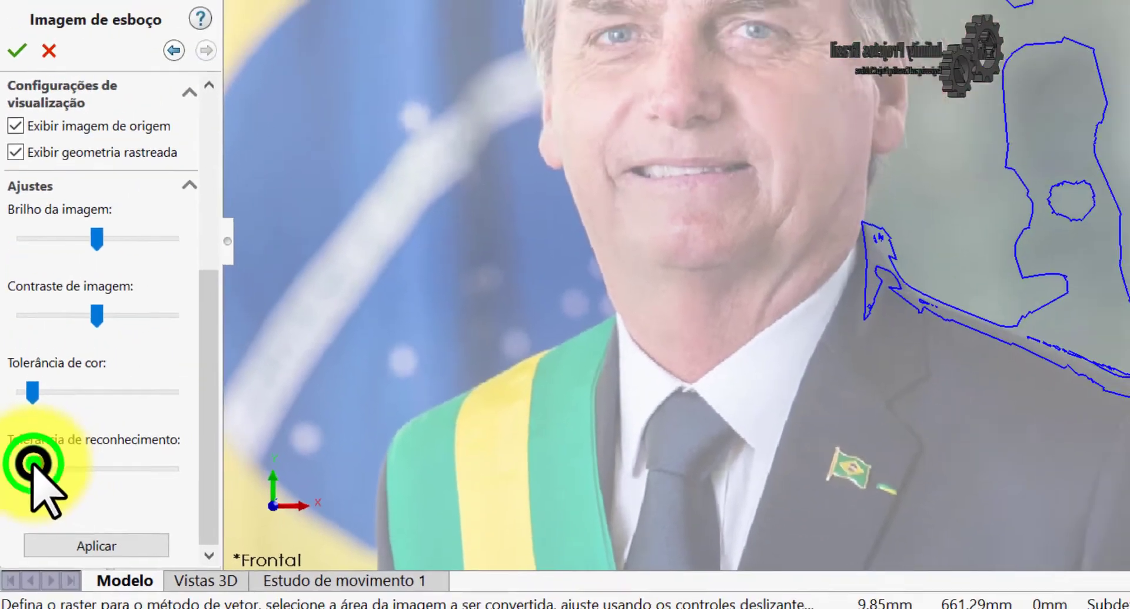
{"action": "mouse_move", "coordinate": [48, 465]}
{"action": "left_mouse_down"}
{"action": "mouse_move", "coordinate": [159, 485]}
{"action": "mouse_move", "coordinate": [11, 478]}
{"action": "left_mouse_up"}
{"action": "mouse_move", "coordinate": [28, 391]}
{"action": "left_mouse_down"}
{"action": "mouse_move", "coordinate": [118, 403]}
{"action": "mouse_move", "coordinate": [125, 416]}
{"action": "left_mouse_up"}
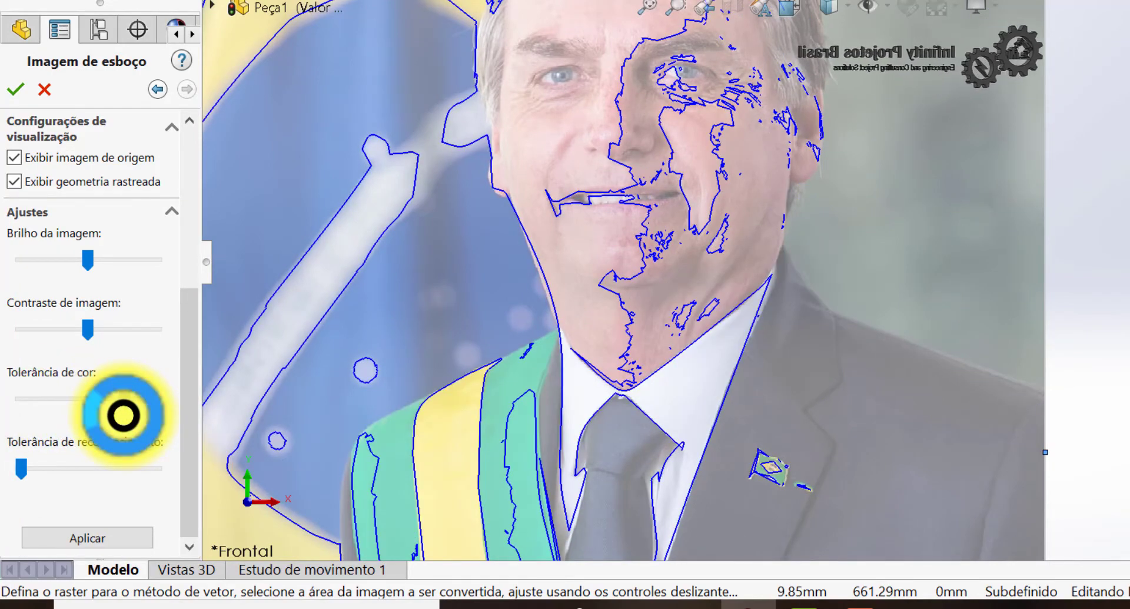
{"action": "left_click_drag", "start_coordinate": [135, 415], "coordinate": [139, 416]}
Fine-tune the image brightness, darkening the source image slightly.
{"action": "scroll", "coordinate": [913, 343], "scroll_direction": "up", "scroll_amount": 5}
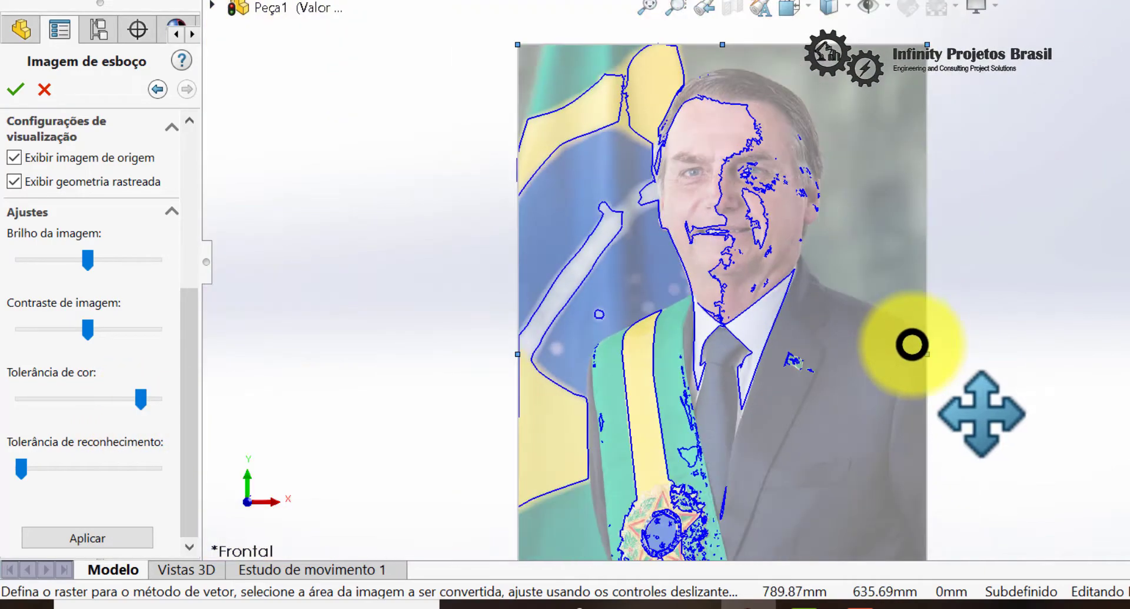
{"action": "scroll", "coordinate": [1001, 453], "scroll_direction": "up", "scroll_amount": 2}
{"action": "scroll", "coordinate": [998, 462], "scroll_direction": "down", "scroll_amount": 2}
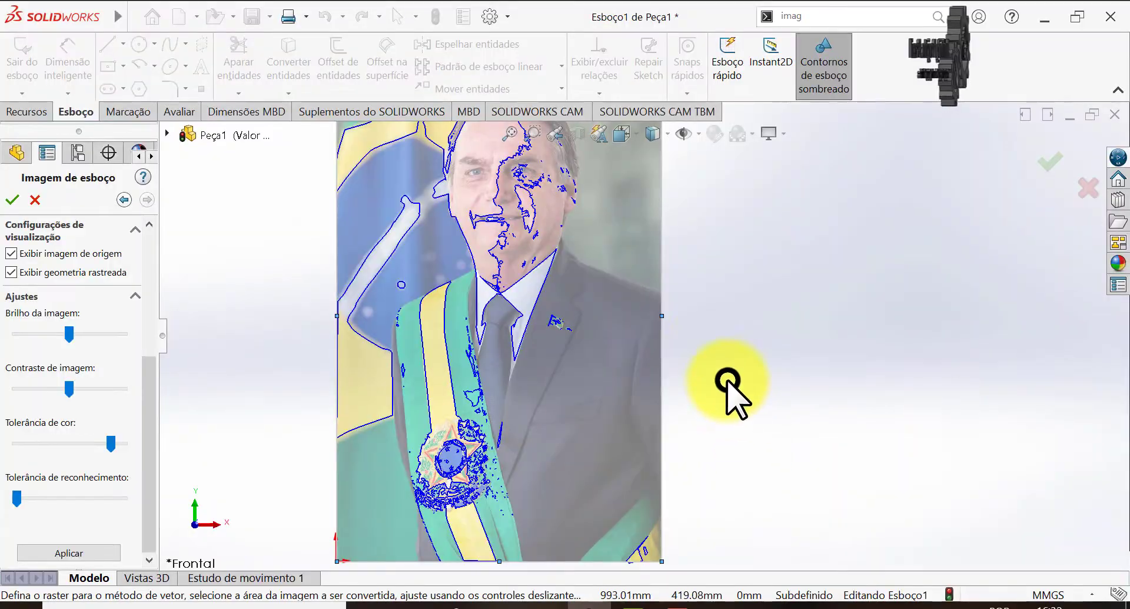
{"action": "scroll", "coordinate": [899, 248], "scroll_direction": "up", "scroll_amount": 2}
{"action": "scroll", "coordinate": [706, 324], "scroll_direction": "down", "scroll_amount": 5}
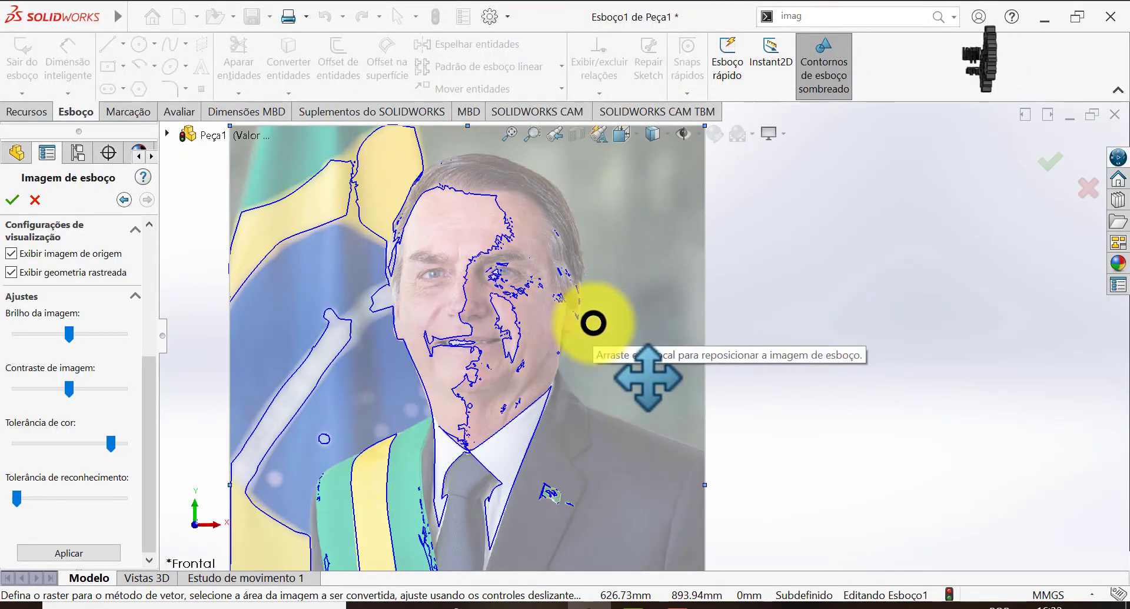
{"action": "left_click", "coordinate": [67, 340]}
{"action": "left_click_drag", "start_coordinate": [40, 339], "coordinate": [72, 344]}
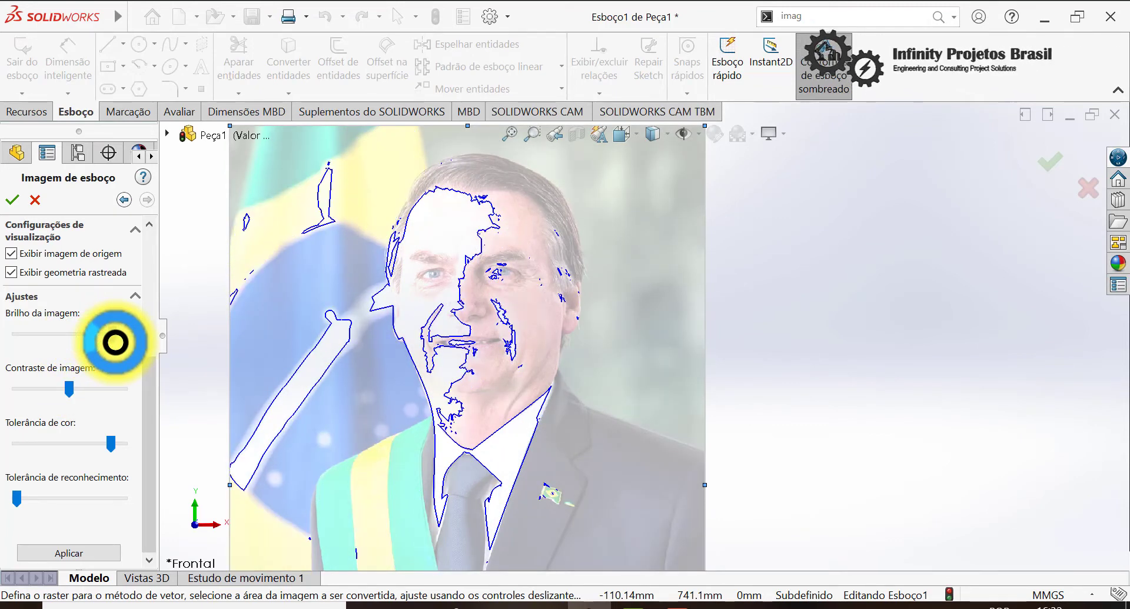
{"action": "left_click_drag", "start_coordinate": [87, 341], "coordinate": [86, 341]}
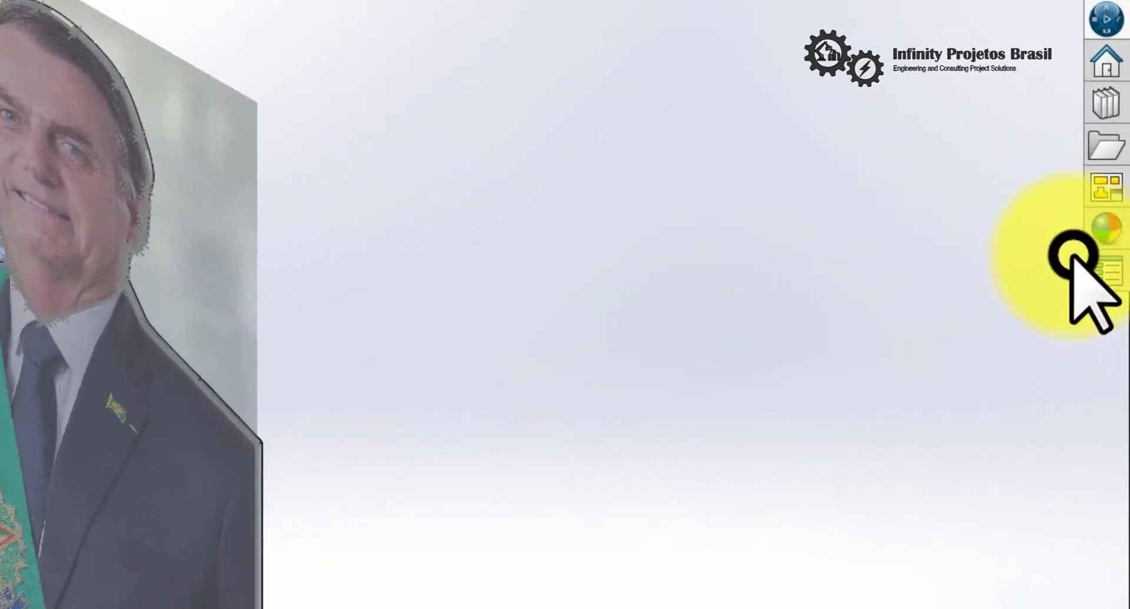
Drag the Marca registrada decal from the Decalque library onto the cutout's front face.
{"action": "left_click", "coordinate": [1106, 229]}
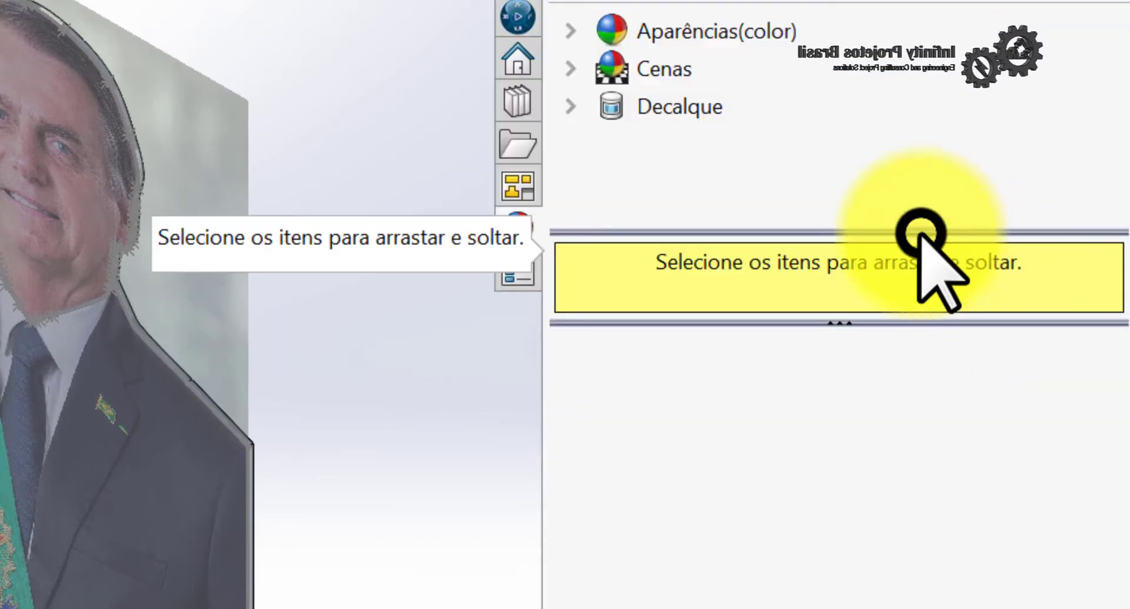
{"action": "left_click", "coordinate": [661, 176]}
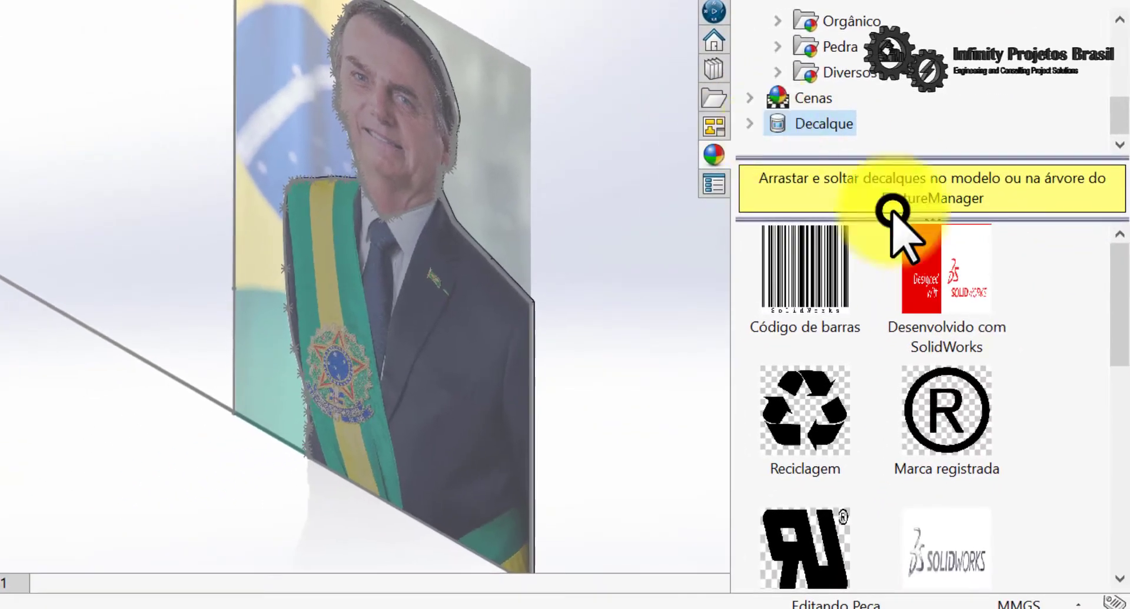
{"action": "left_click", "coordinate": [1047, 395]}
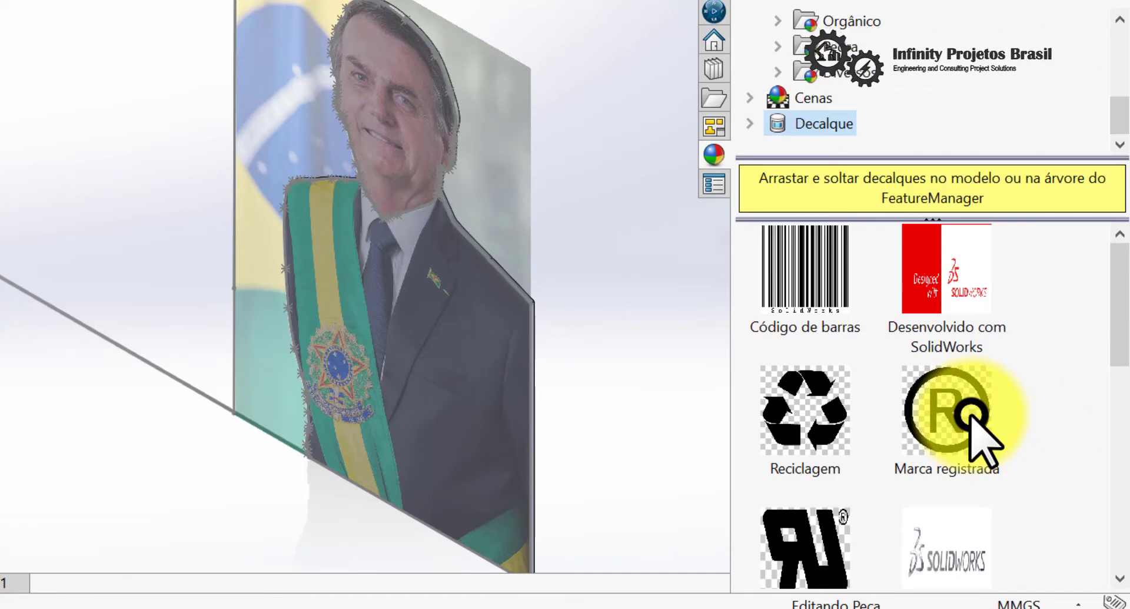
{"action": "left_click_drag", "start_coordinate": [965, 412], "coordinate": [437, 336]}
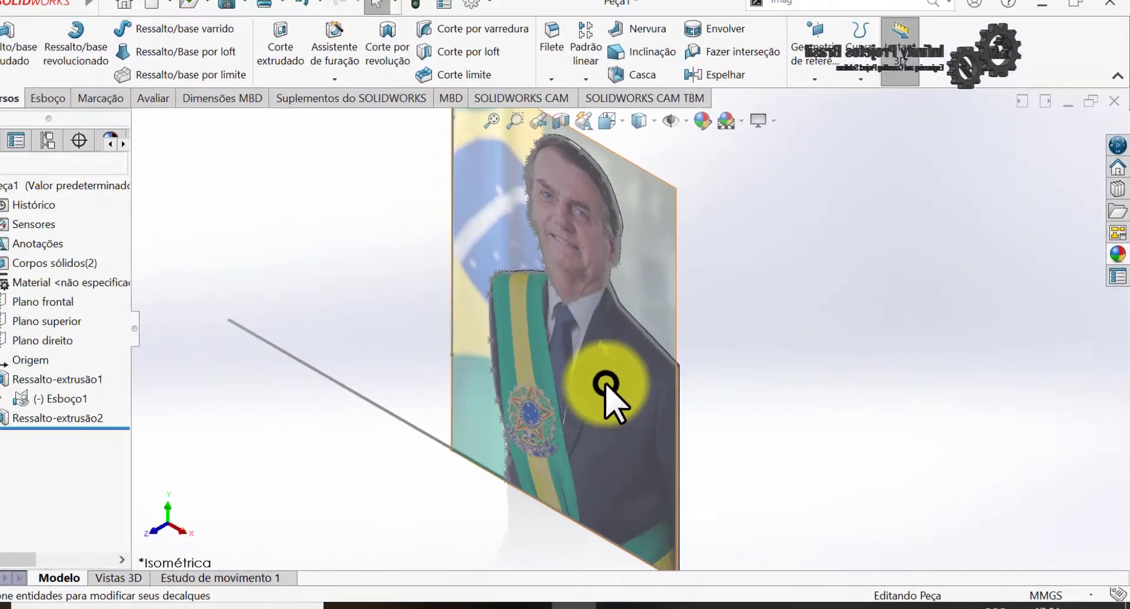
{"action": "left_click", "coordinate": [472, 338]}
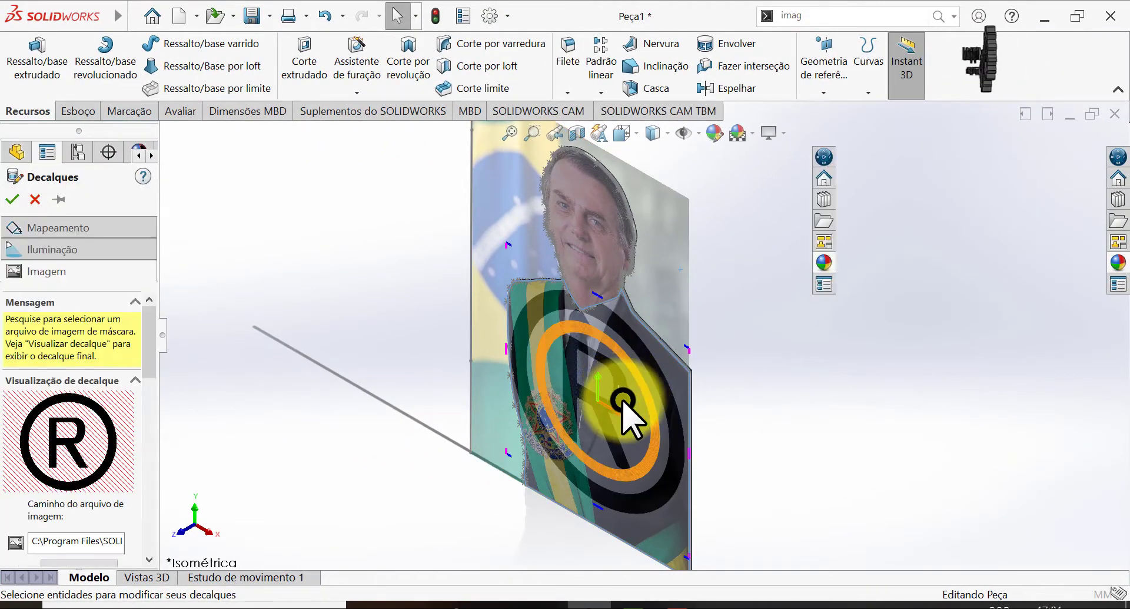
Turn the model to the Front view.
{"action": "left_click", "coordinate": [647, 139]}
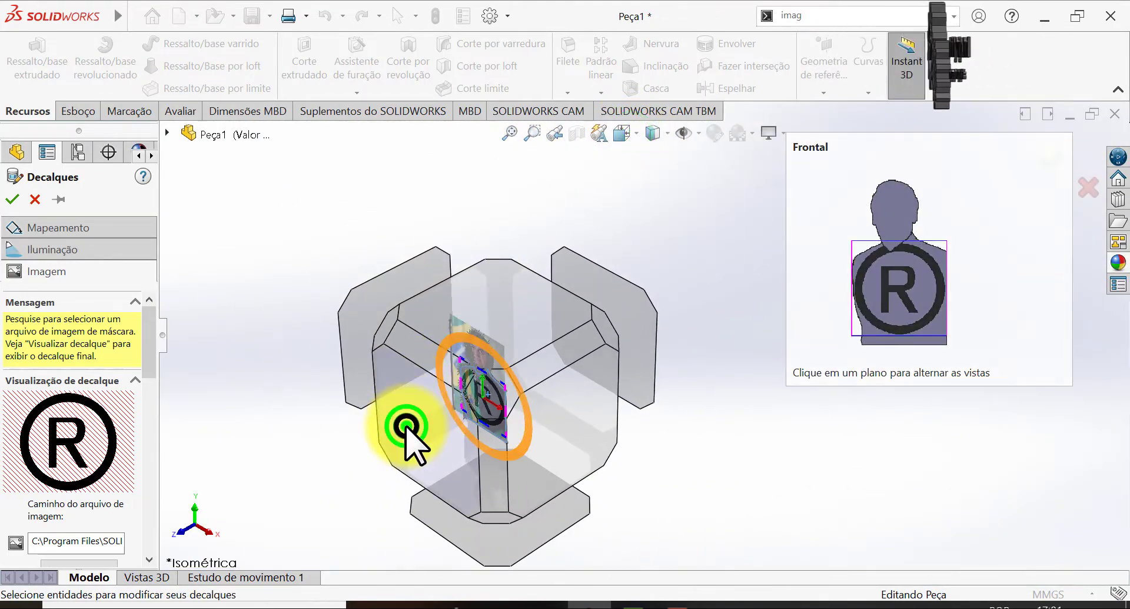
{"action": "left_click", "coordinate": [406, 425]}
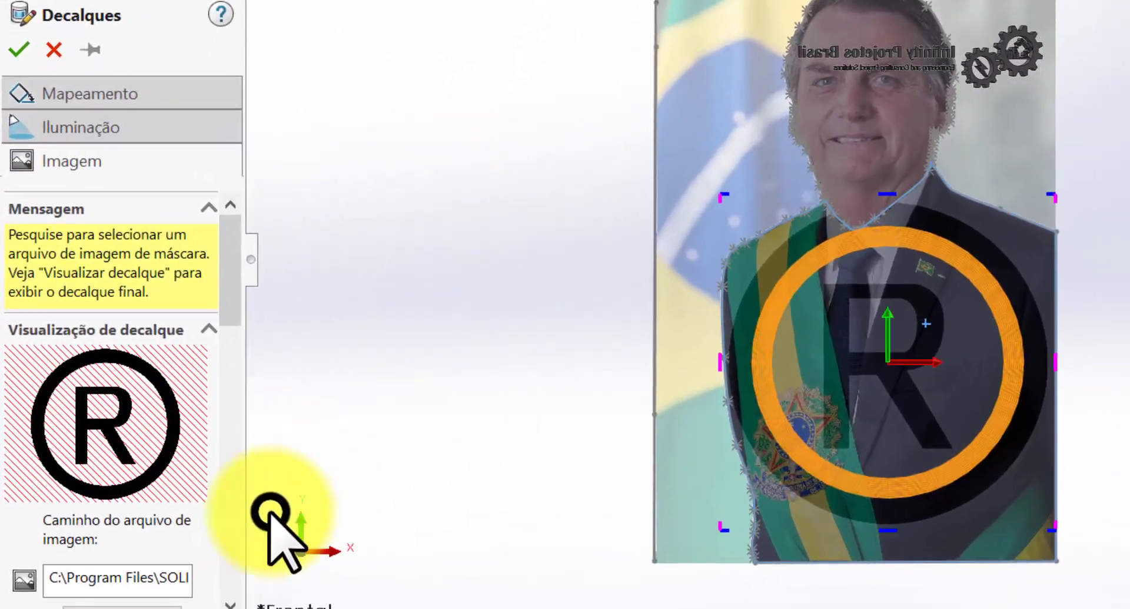
{"action": "left_click_drag", "start_coordinate": [231, 267], "coordinate": [241, 337]}
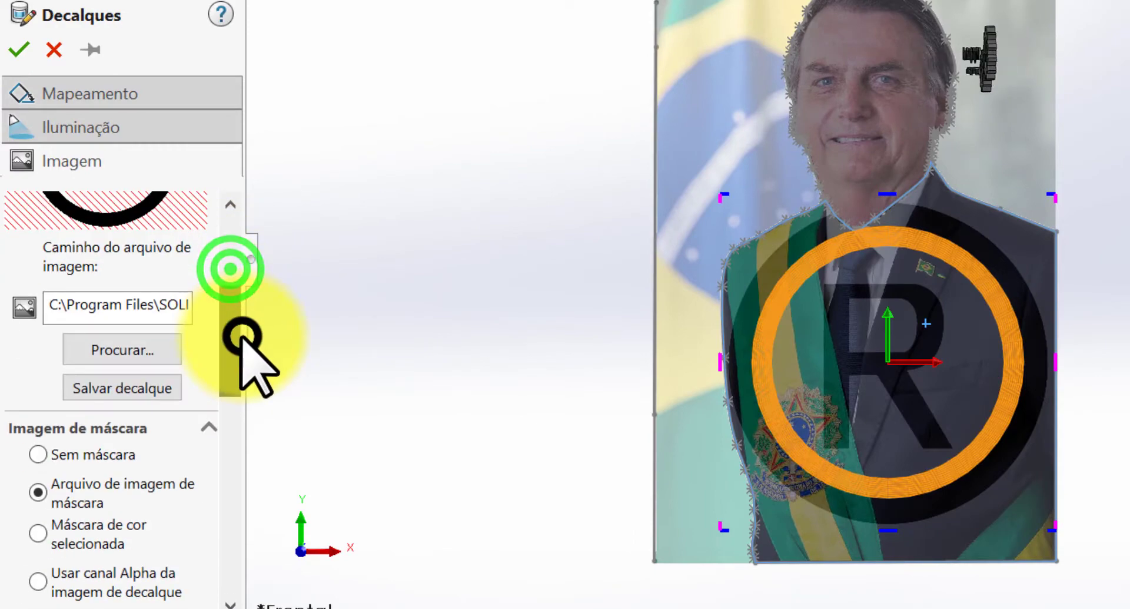
Replace the decal image with photo 1, set no mask, and enlarge the decal.
{"action": "left_click", "coordinate": [152, 338]}
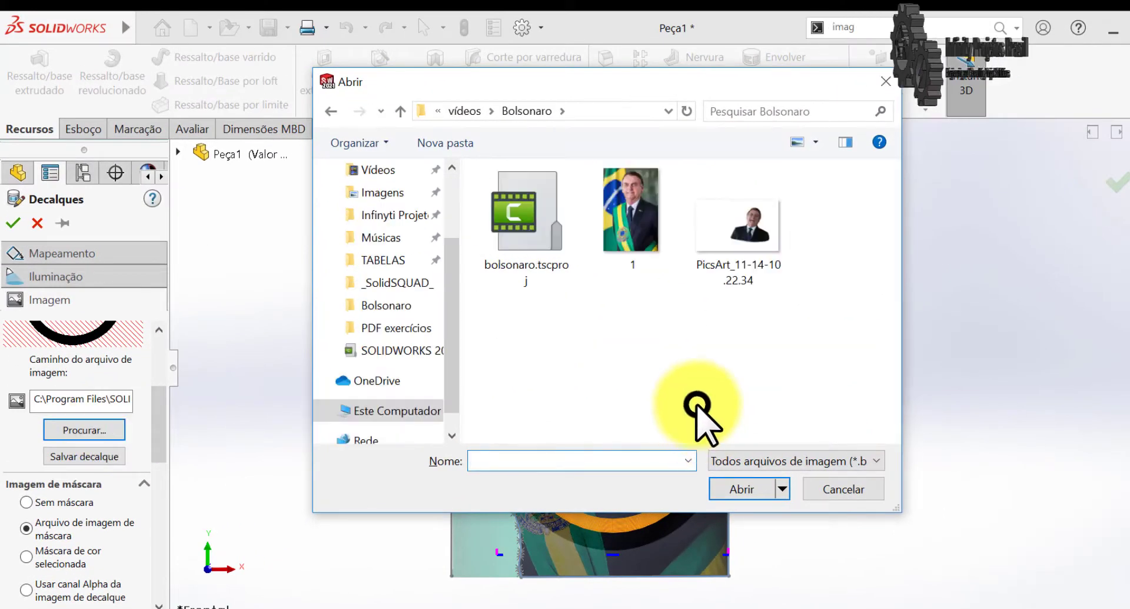
{"action": "double_click", "coordinate": [638, 237]}
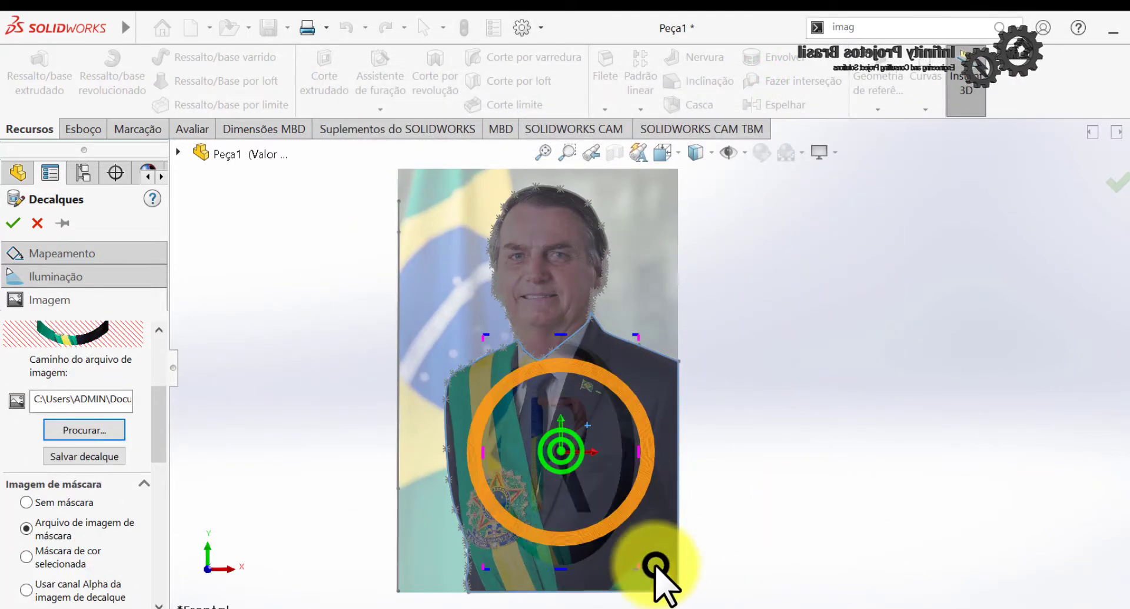
{"action": "left_click_drag", "start_coordinate": [635, 569], "coordinate": [640, 571]}
{"action": "left_click_drag", "start_coordinate": [164, 407], "coordinate": [159, 374]}
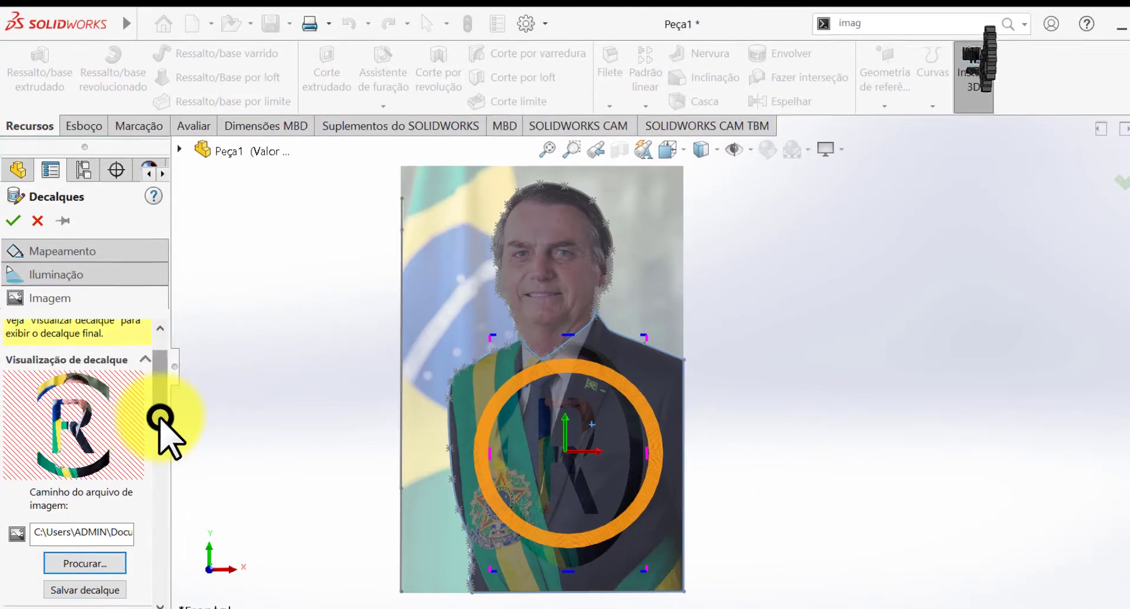
{"action": "left_click_drag", "start_coordinate": [159, 420], "coordinate": [159, 490]}
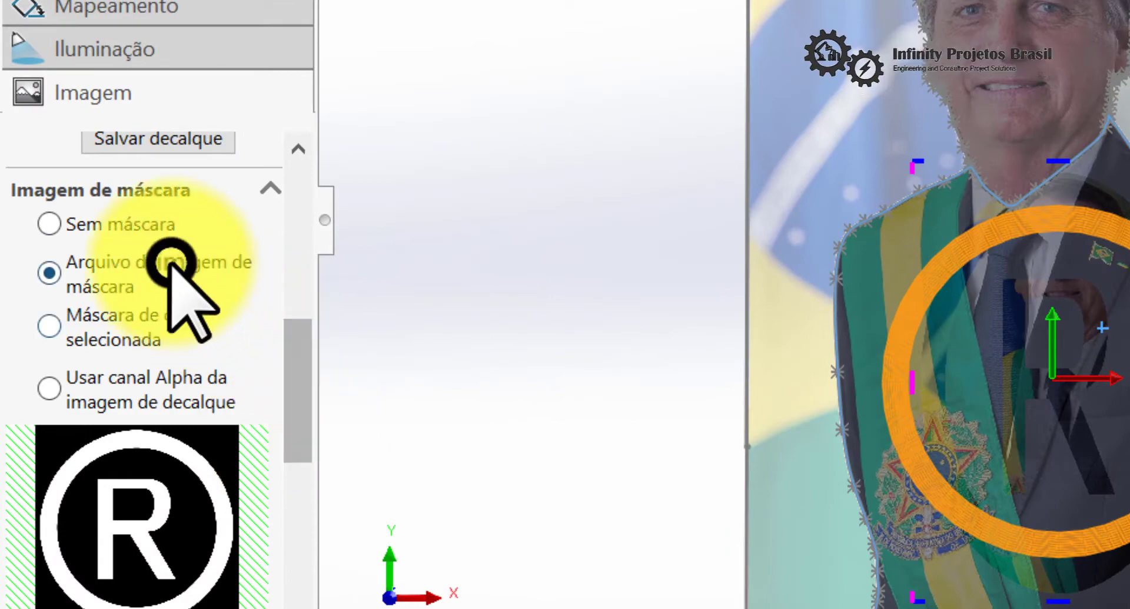
{"action": "scroll", "coordinate": [152, 235], "scroll_direction": "down", "scroll_amount": 3}
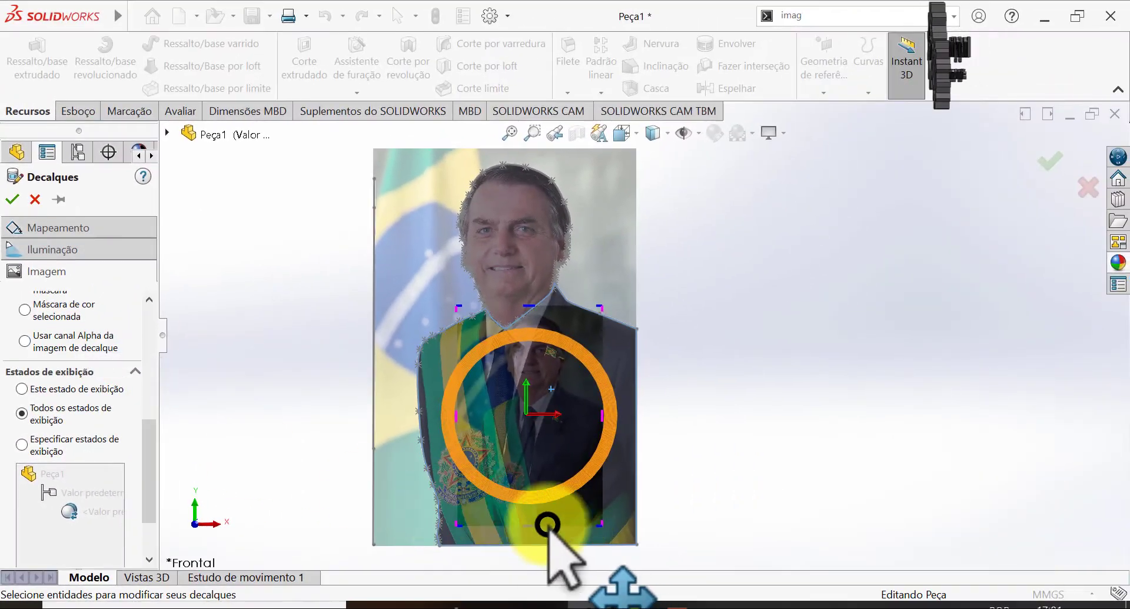
{"action": "left_click_drag", "start_coordinate": [456, 527], "coordinate": [336, 600]}
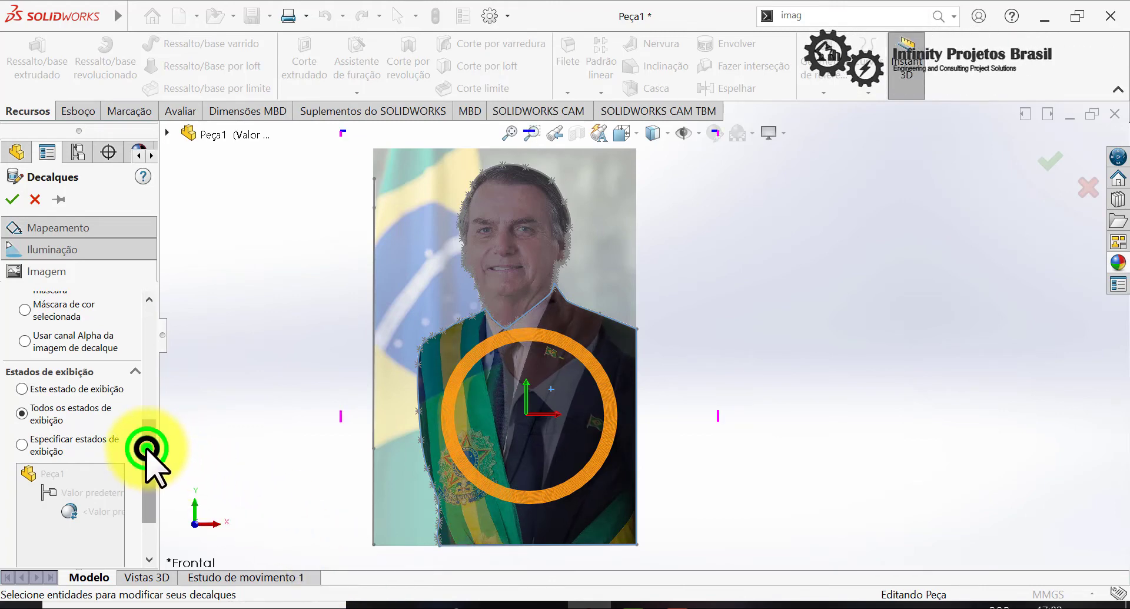
{"action": "left_click_drag", "start_coordinate": [147, 450], "coordinate": [190, 325]}
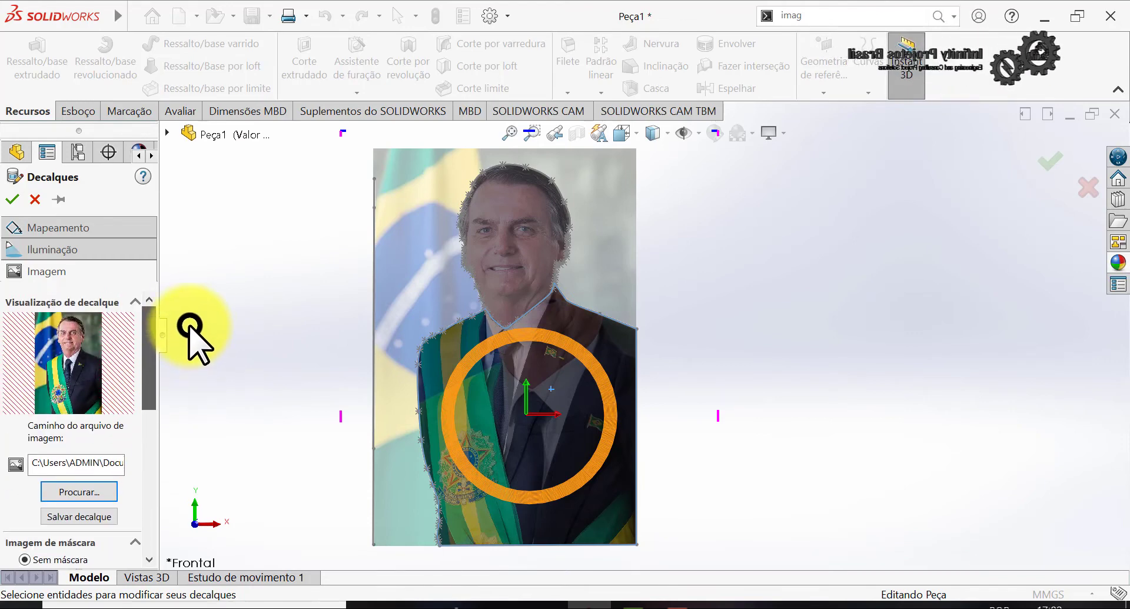
Adjust the decal's lighting and size to cover the portrait, then apply it.
{"action": "left_click", "coordinate": [83, 246]}
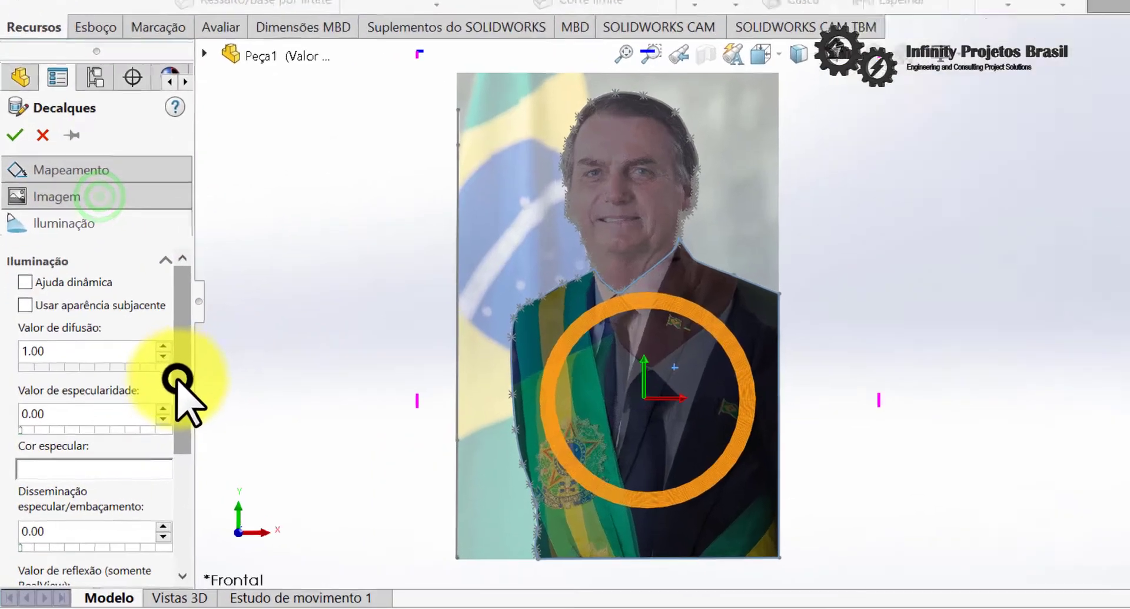
{"action": "left_click_drag", "start_coordinate": [144, 401], "coordinate": [149, 433]}
{"action": "left_click_drag", "start_coordinate": [252, 401], "coordinate": [265, 526]}
{"action": "left_click_drag", "start_coordinate": [910, 410], "coordinate": [850, 322]}
{"action": "scroll", "coordinate": [848, 406], "scroll_direction": "up", "scroll_amount": 3}
{"action": "left_click_drag", "start_coordinate": [773, 535], "coordinate": [938, 447]}
{"action": "left_click", "coordinate": [84, 35]}
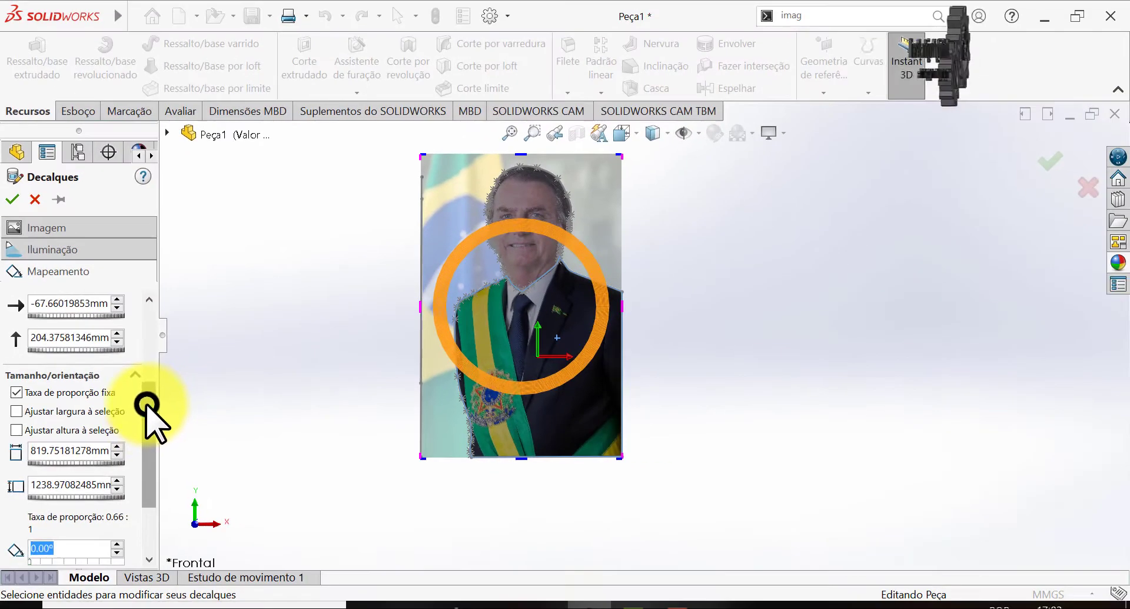
{"action": "left_click_drag", "start_coordinate": [252, 440], "coordinate": [234, 558]}
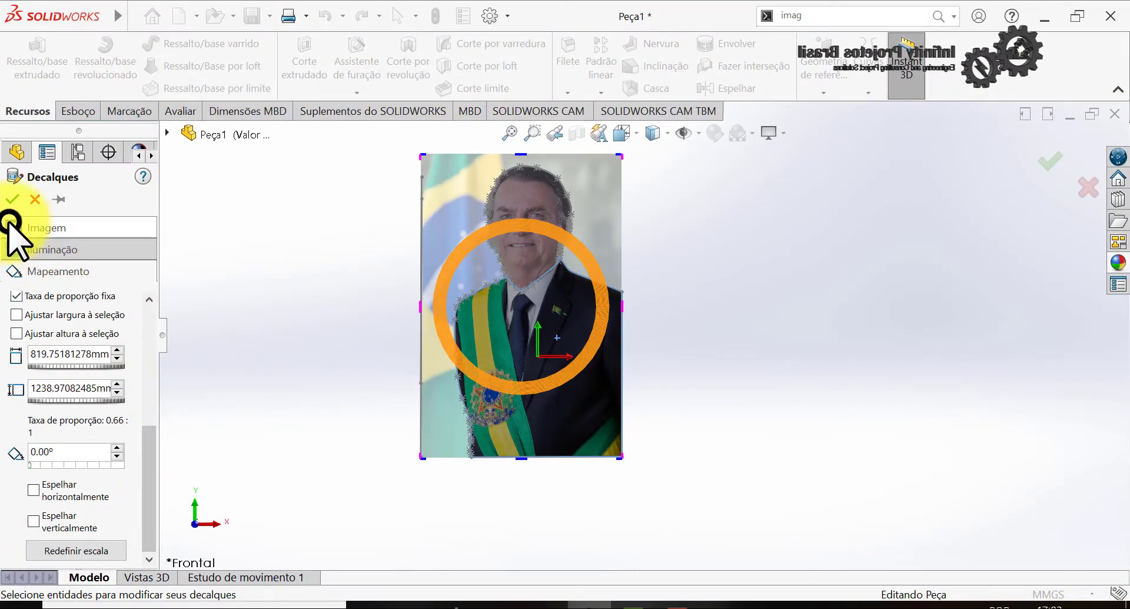
{"action": "left_click", "coordinate": [17, 197]}
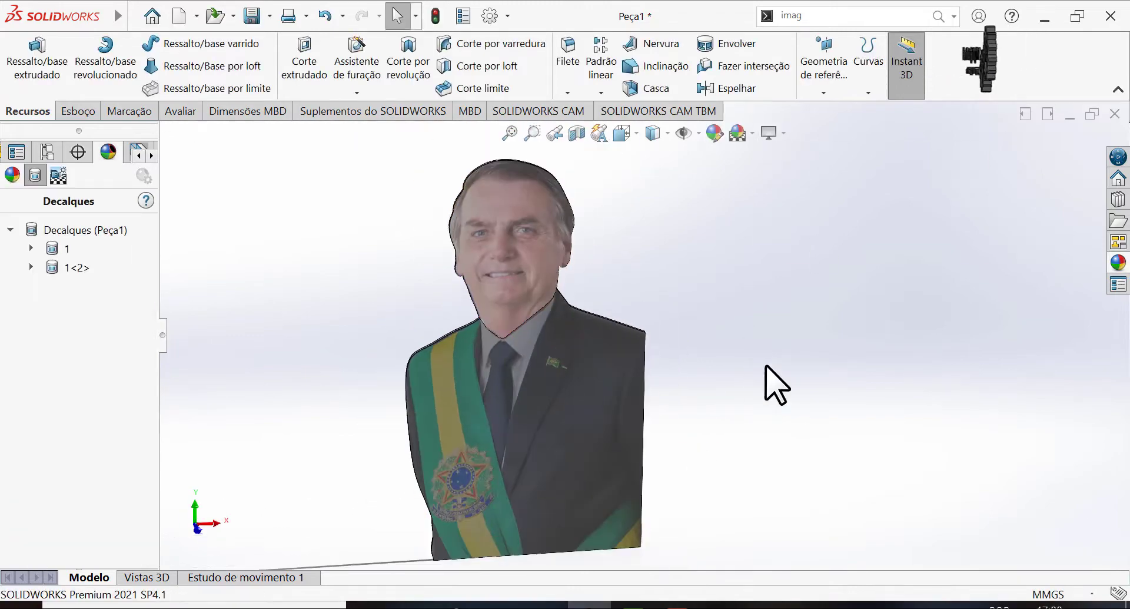
From Render Tools and the Scenes, Lights and Cameras list, open Edit Scene for the current scene.
{"action": "left_click", "coordinate": [345, 277]}
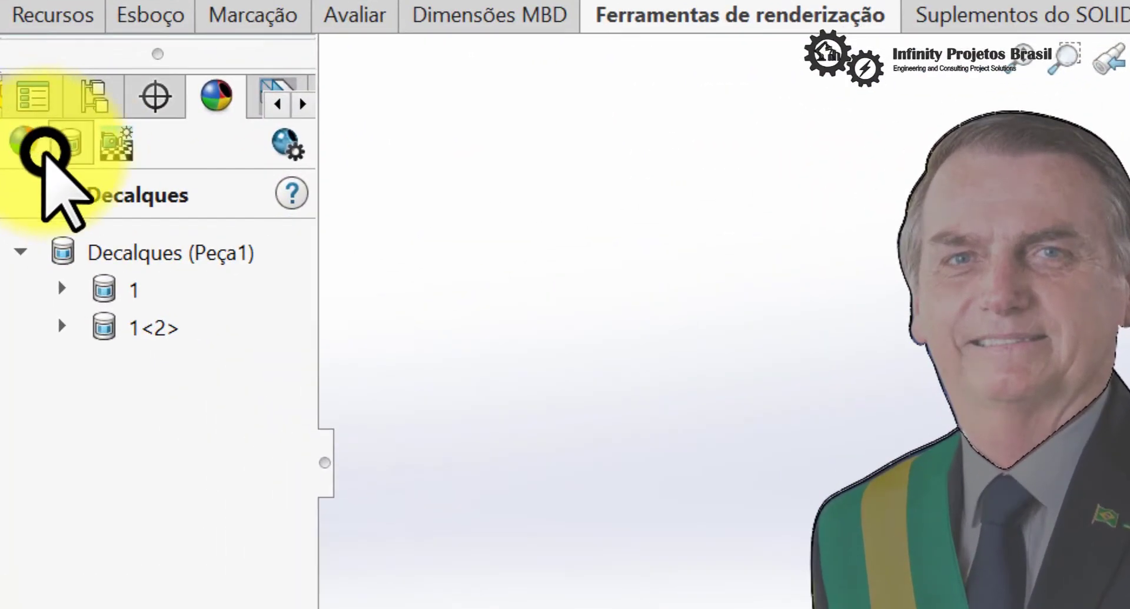
{"action": "left_click", "coordinate": [24, 143]}
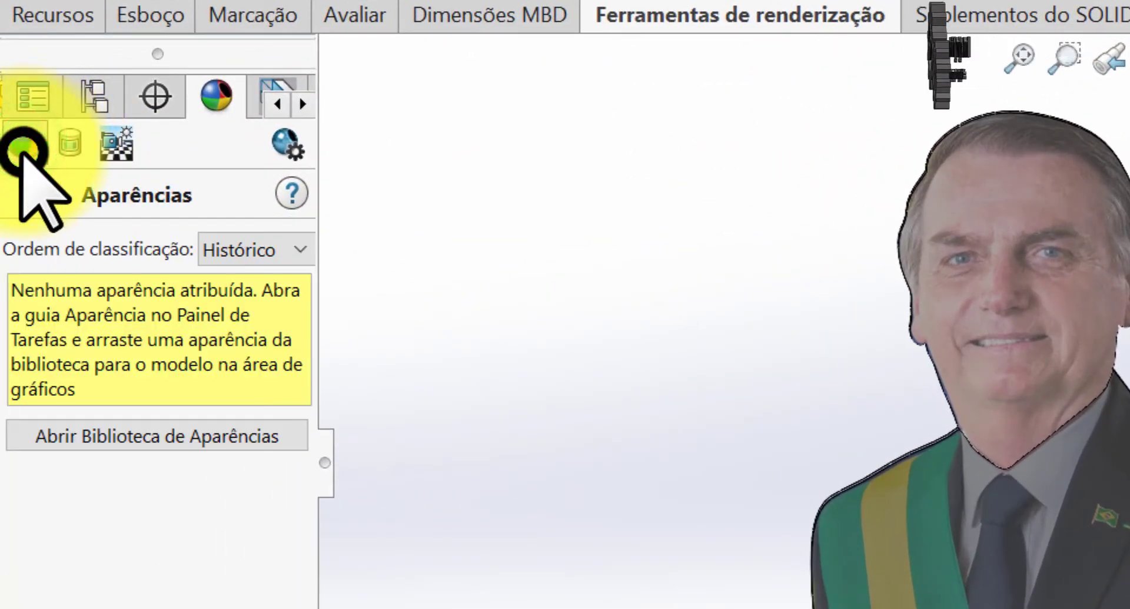
{"action": "left_click", "coordinate": [115, 143]}
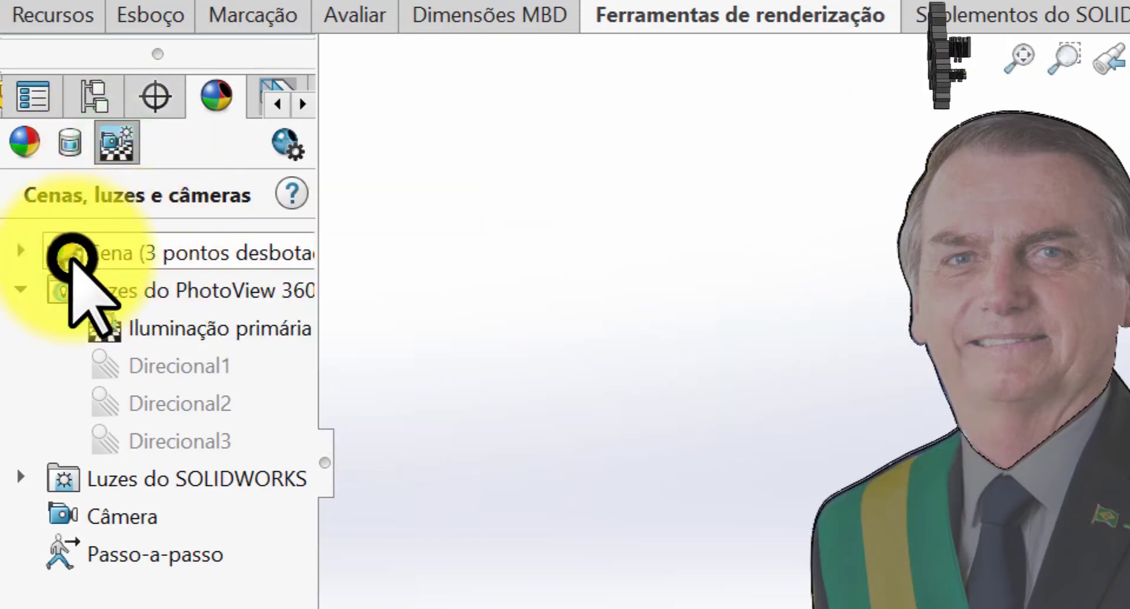
{"action": "left_click", "coordinate": [10, 261]}
{"action": "left_click", "coordinate": [15, 255]}
{"action": "right_click", "coordinate": [122, 253]}
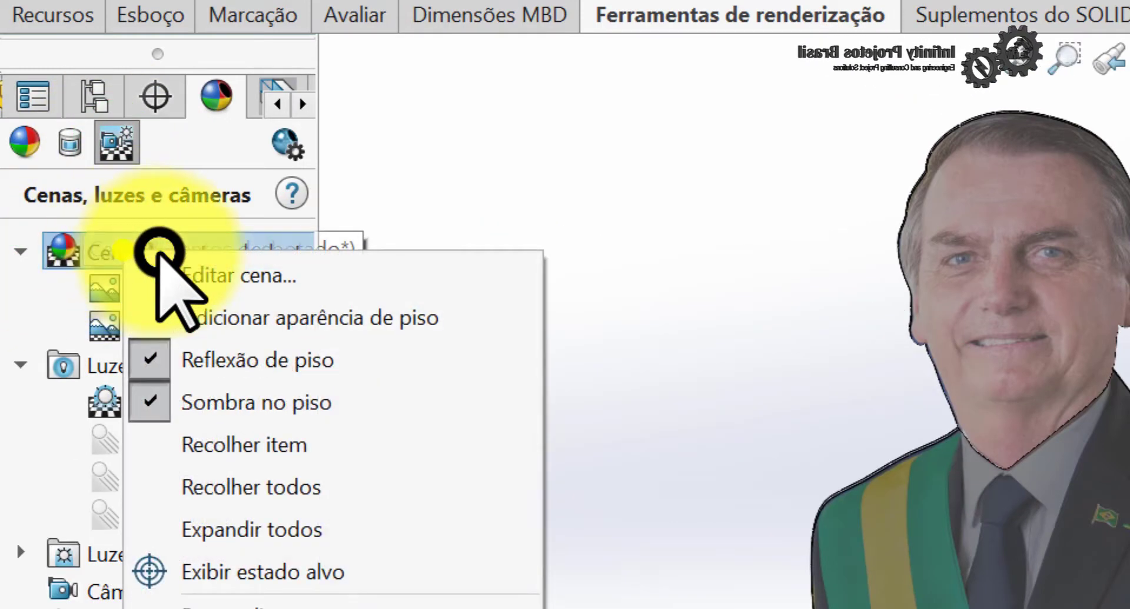
{"action": "left_click", "coordinate": [201, 267]}
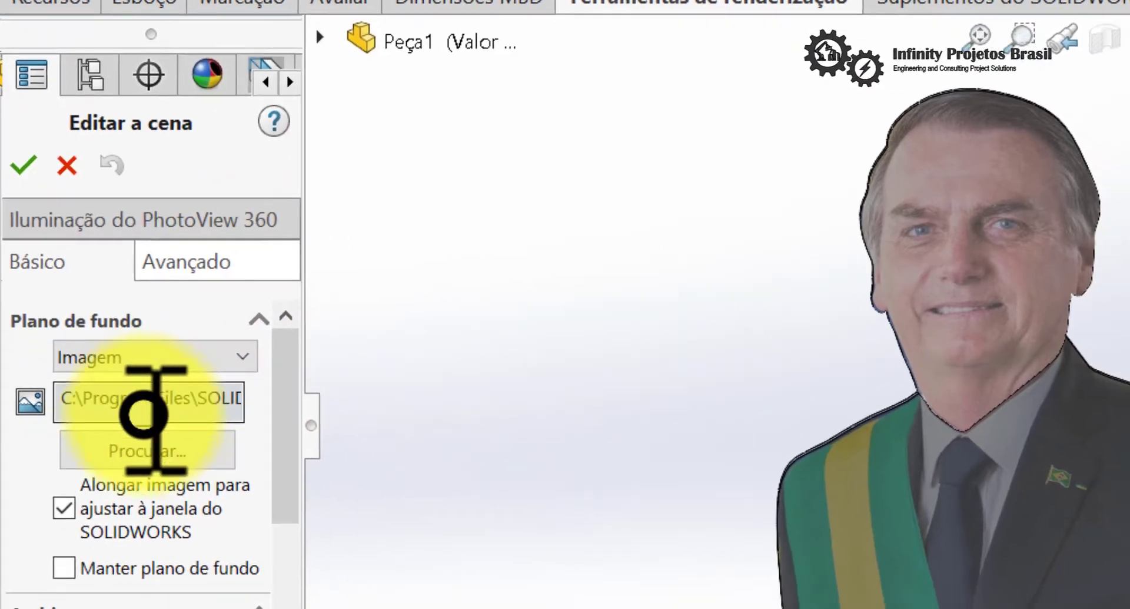
Set the scene background to the brasil flag image from vídeos\Bolsonaro and start a final render.
{"action": "left_click", "coordinate": [141, 451]}
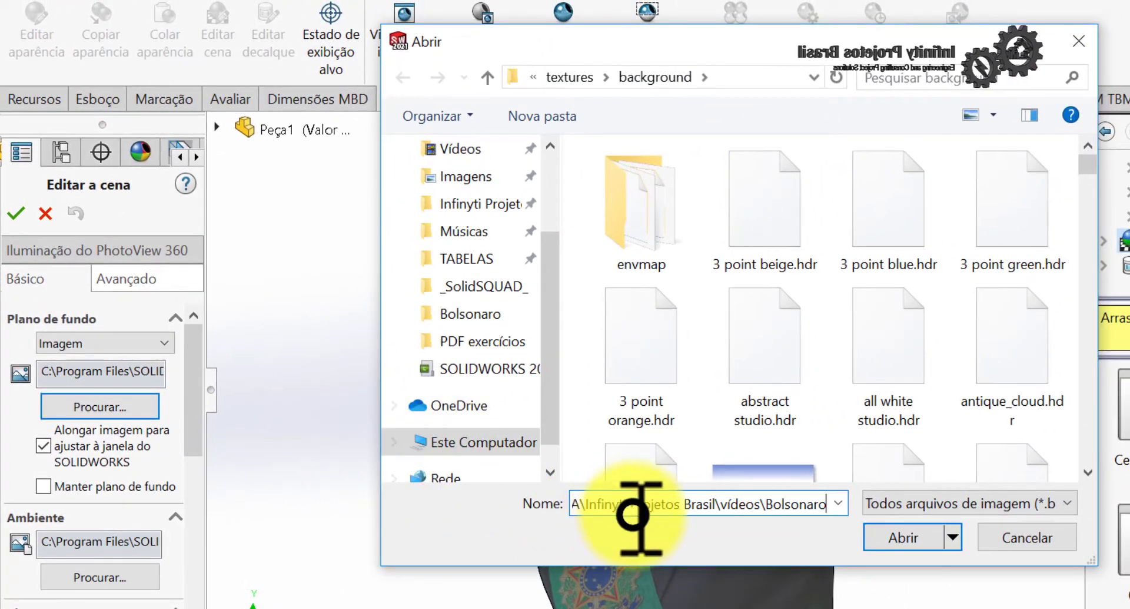
{"action": "key", "text": "Return"}
{"action": "double_click", "coordinate": [1033, 223]}
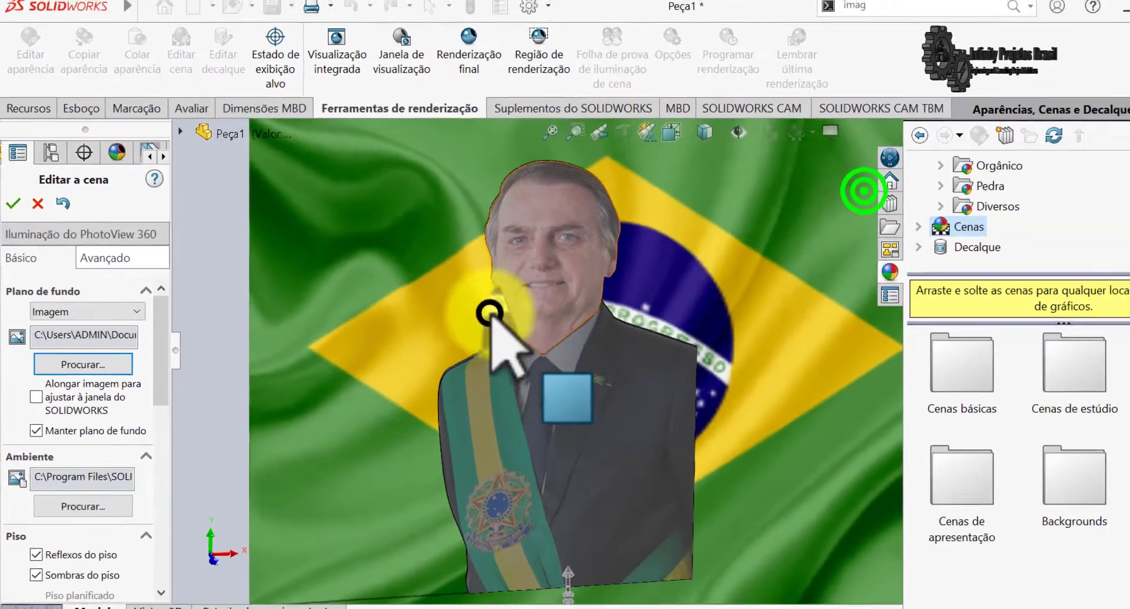
{"action": "scroll", "coordinate": [489, 313], "scroll_direction": "up", "scroll_amount": 2}
{"action": "scroll", "coordinate": [683, 378], "scroll_direction": "down", "scroll_amount": 1}
{"action": "middle_click_drag", "start_coordinate": [683, 379], "coordinate": [621, 378]}
{"action": "scroll", "coordinate": [676, 383], "scroll_direction": "down", "scroll_amount": 1}
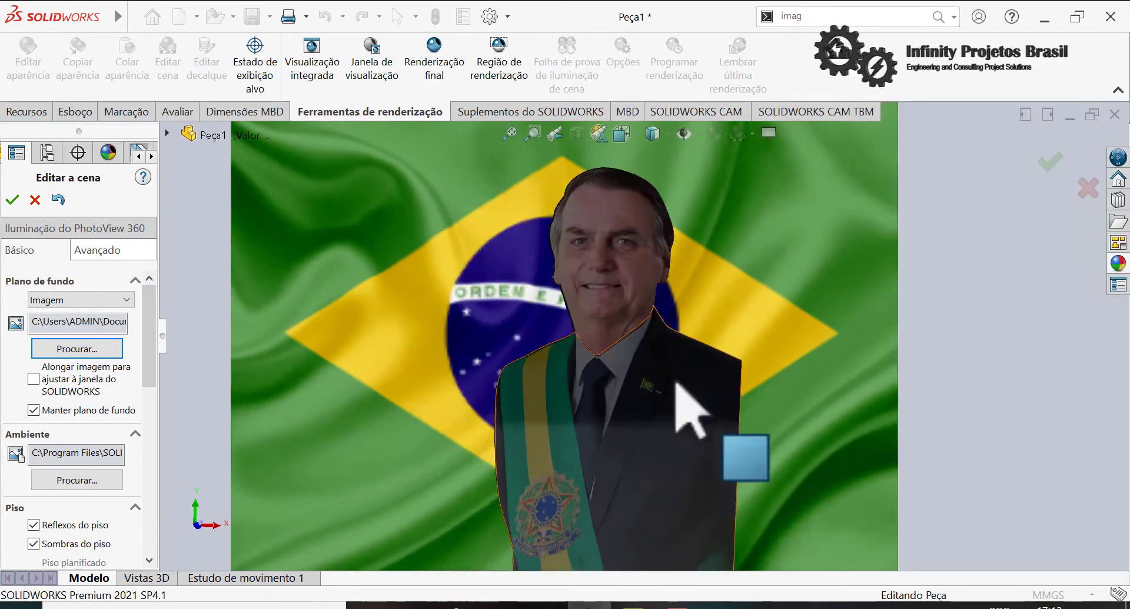
{"action": "left_click", "coordinate": [12, 200]}
{"action": "left_click", "coordinate": [434, 59]}
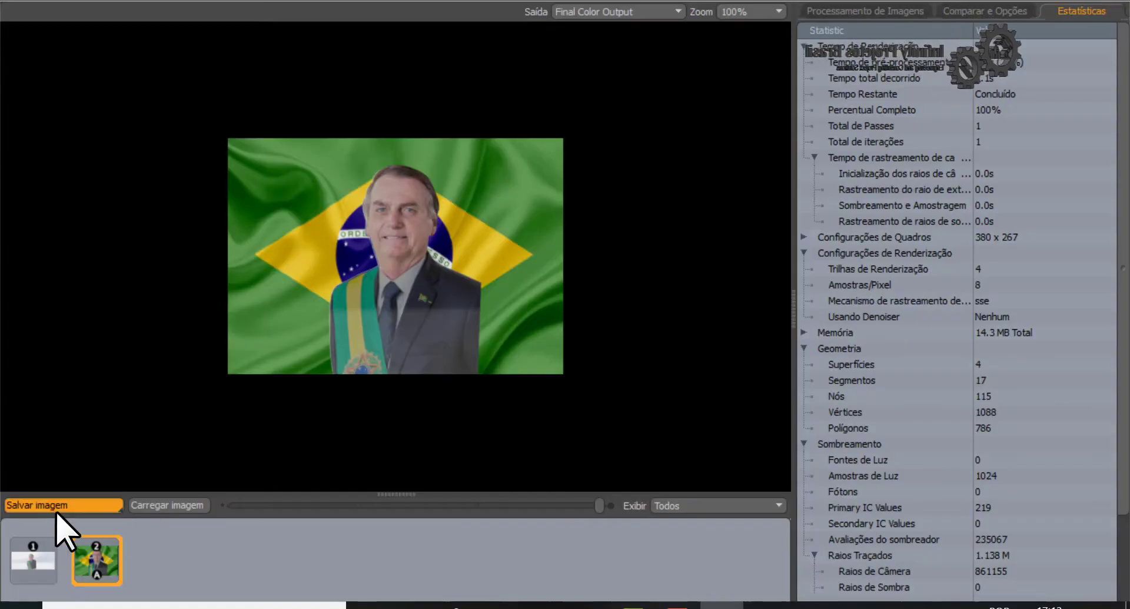
Save the finished PhotoView 360 render as a JPEG image.
{"action": "left_click", "coordinate": [57, 508]}
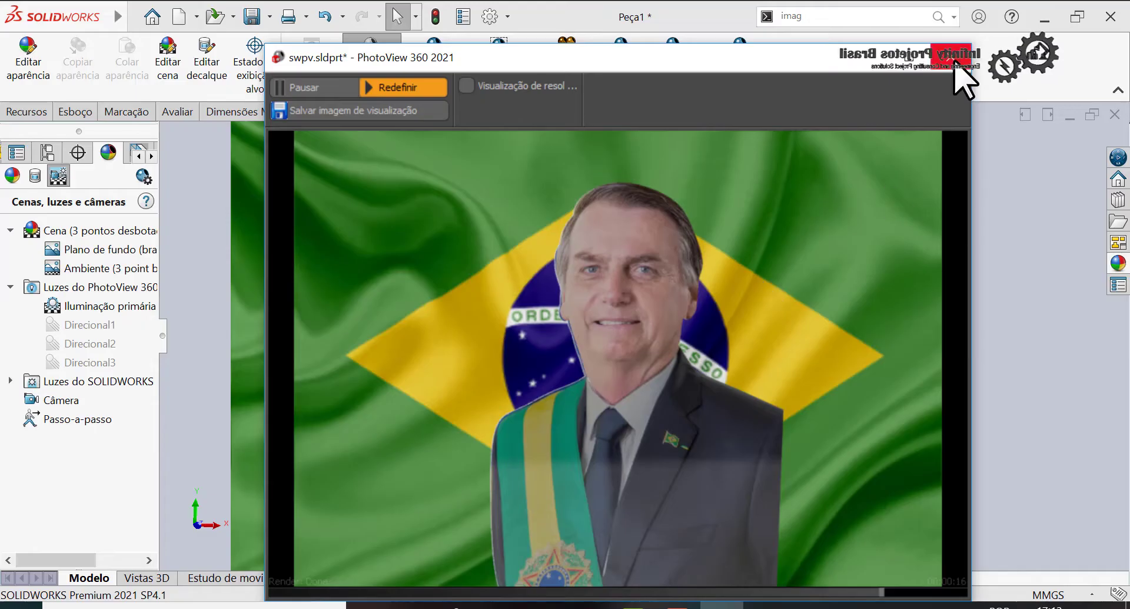
{"action": "left_click", "coordinate": [962, 57]}
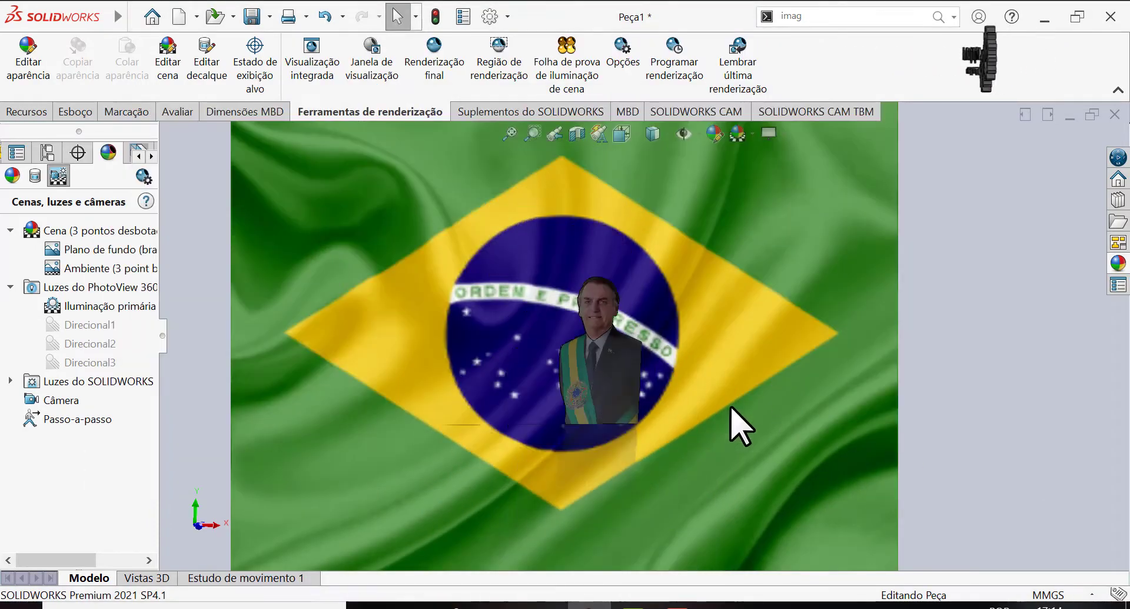
{"action": "scroll", "coordinate": [394, 189], "scroll_direction": "down", "scroll_amount": 4}
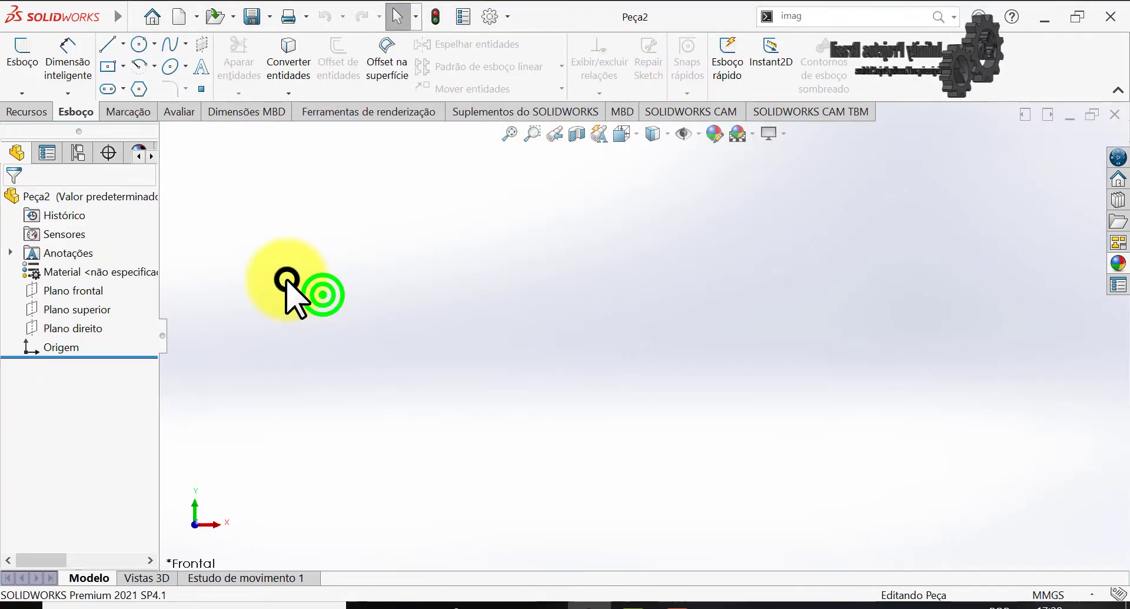
Start a sketch on the Front Plane of Peça2 and insert the 'pintura' poster as a sketch picture.
{"action": "left_click", "coordinate": [94, 288]}
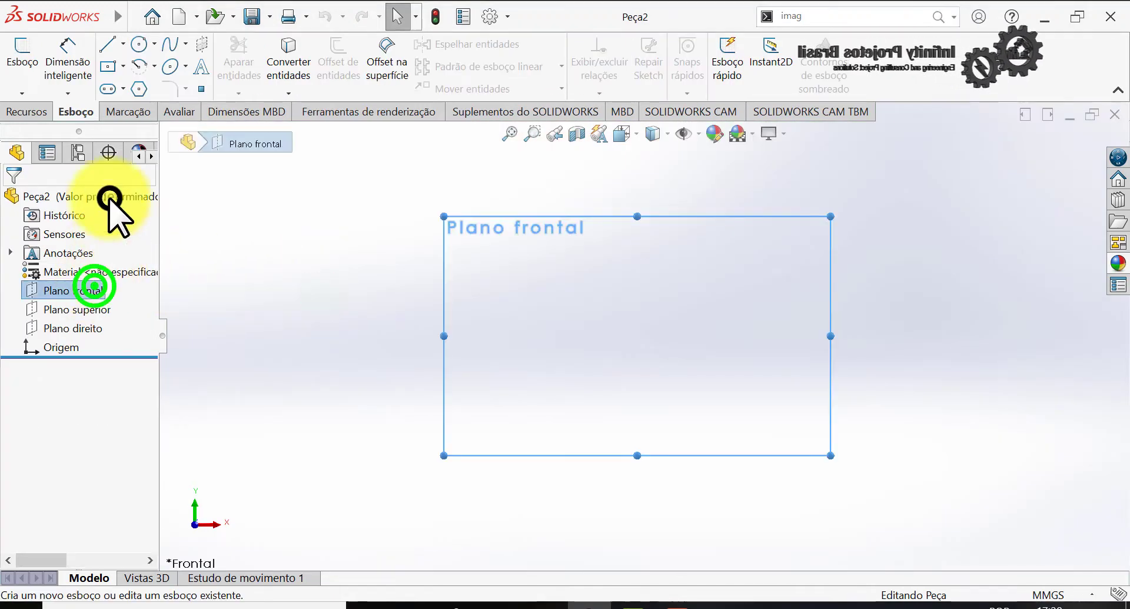
{"action": "left_click", "coordinate": [21, 60]}
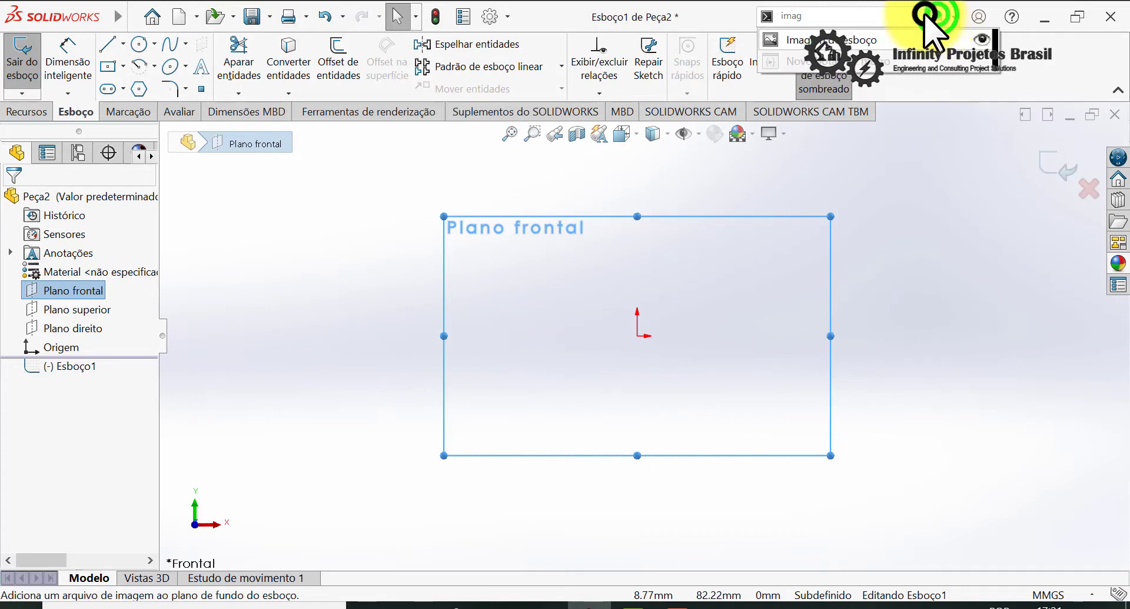
{"action": "left_click", "coordinate": [859, 47]}
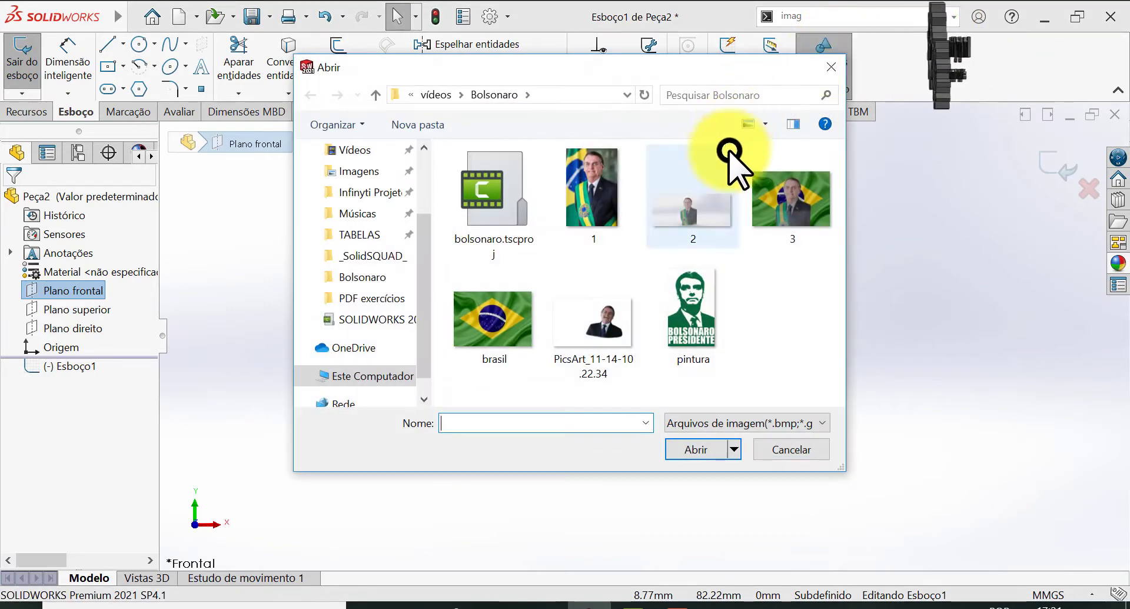
{"action": "double_click", "coordinate": [700, 322]}
{"action": "scroll", "coordinate": [649, 381], "scroll_direction": "up", "scroll_amount": 11}
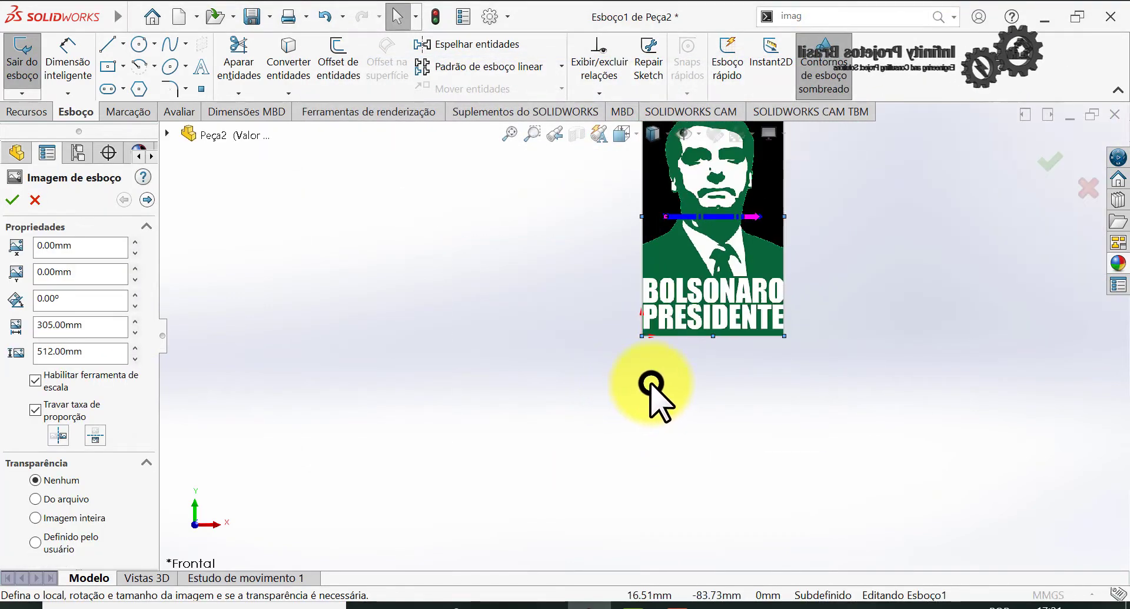
{"action": "scroll", "coordinate": [724, 222], "scroll_direction": "down", "scroll_amount": 1}
{"action": "scroll", "coordinate": [730, 247], "scroll_direction": "down", "scroll_amount": 4}
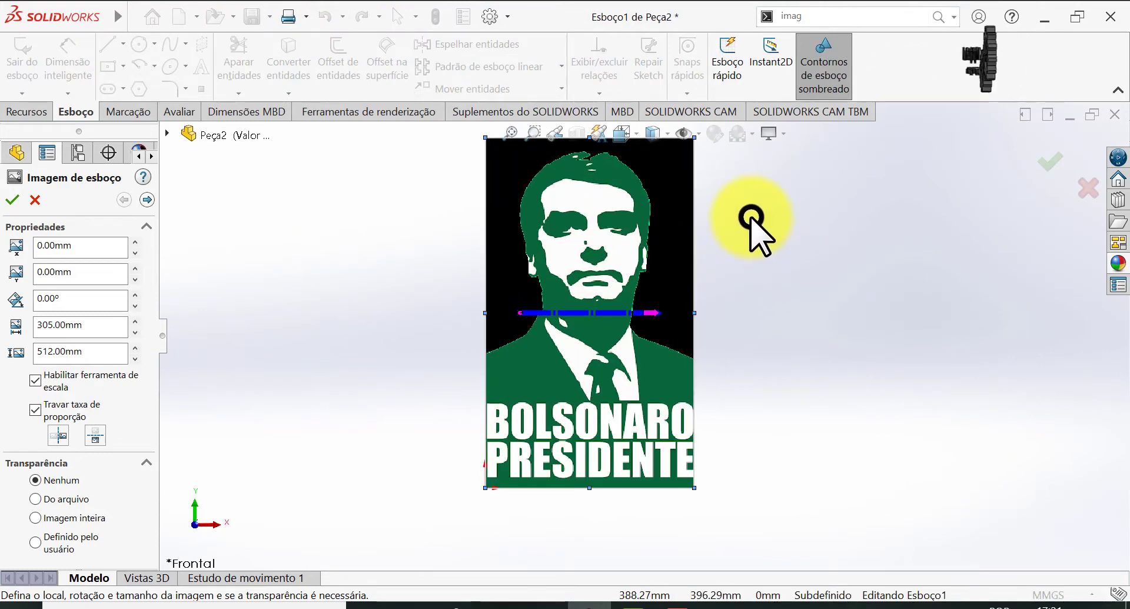
{"action": "scroll", "coordinate": [749, 212], "scroll_direction": "up", "scroll_amount": 2}
{"action": "scroll", "coordinate": [659, 303], "scroll_direction": "down", "scroll_amount": 2}
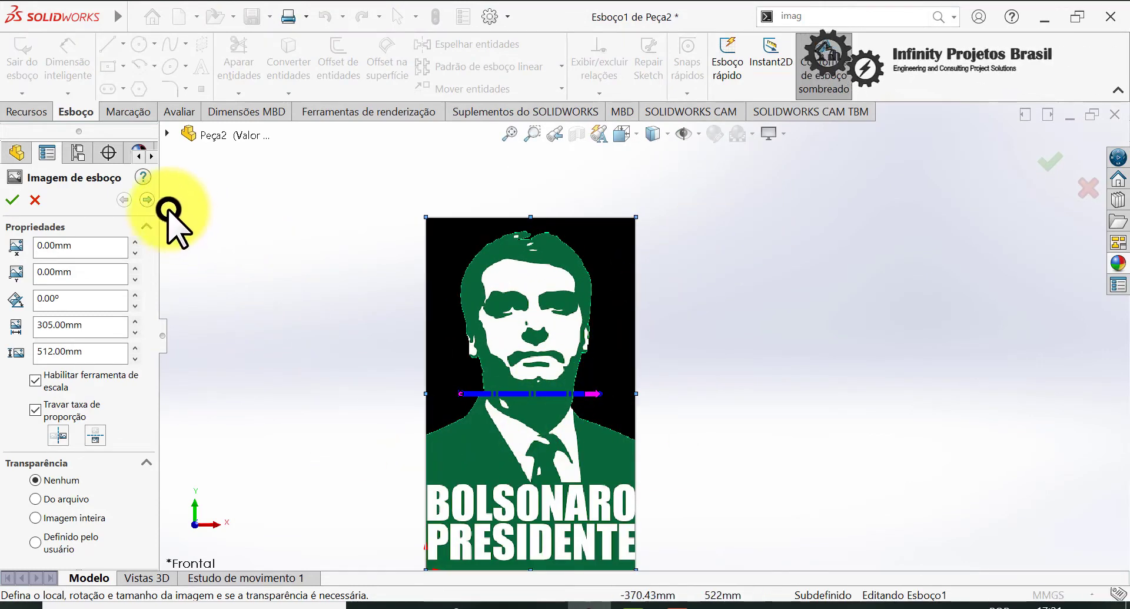
Trace the poster by colour selection, lower the brightness to refine the outlines, and accept.
{"action": "left_click", "coordinate": [147, 199]}
{"action": "left_click_drag", "start_coordinate": [147, 328], "coordinate": [146, 373]}
{"action": "left_click", "coordinate": [106, 337]}
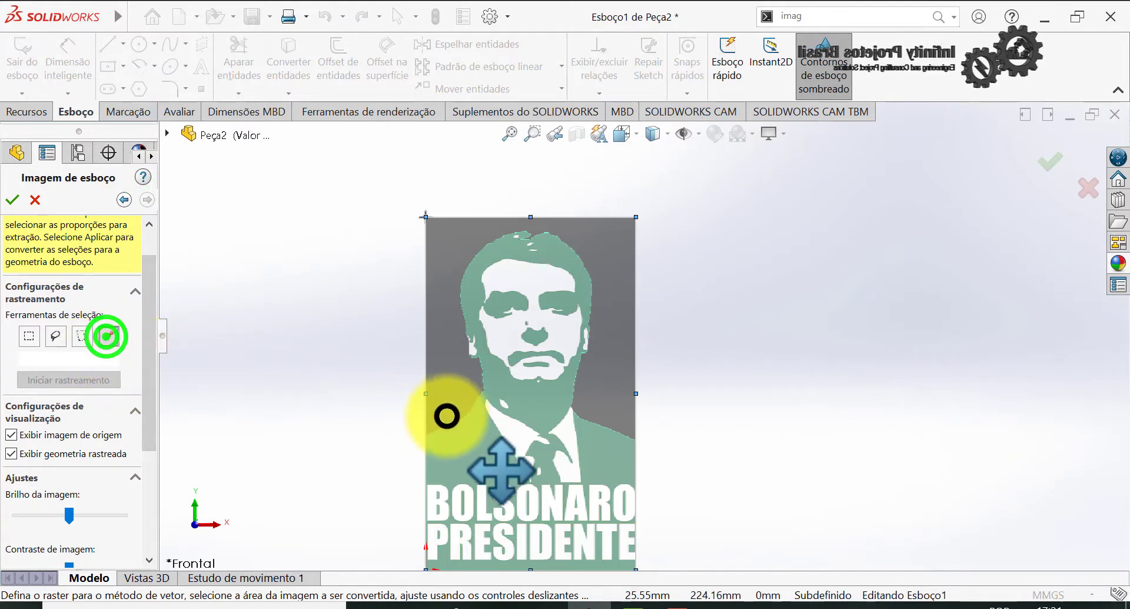
{"action": "left_click", "coordinate": [458, 428]}
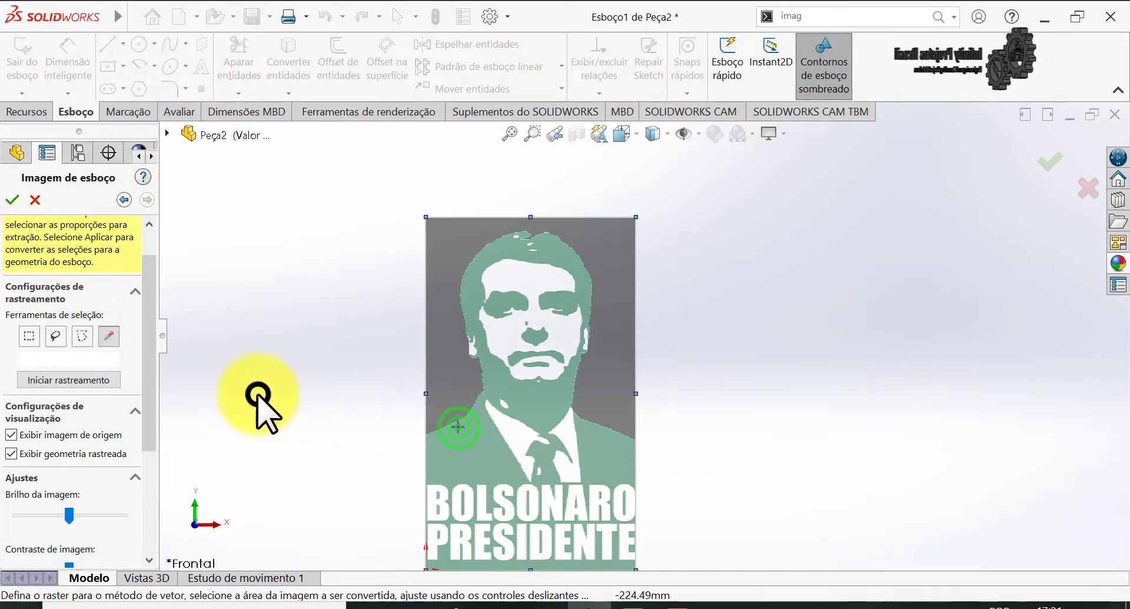
{"action": "left_click", "coordinate": [82, 380]}
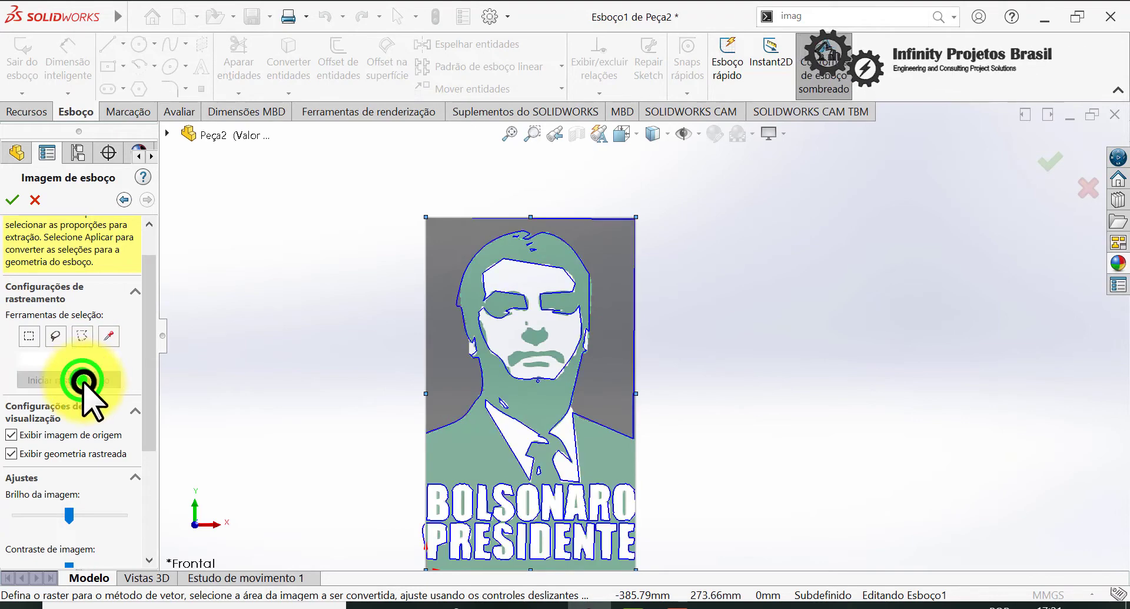
{"action": "scroll", "coordinate": [666, 565], "scroll_direction": "down", "scroll_amount": 3}
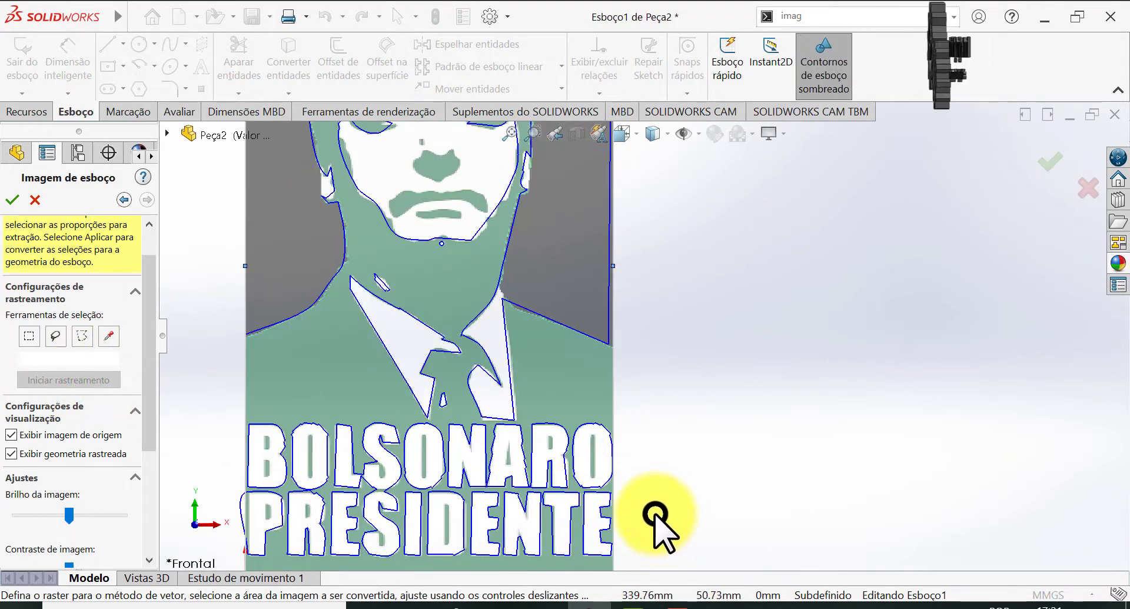
{"action": "scroll", "coordinate": [636, 535], "scroll_direction": "up", "scroll_amount": 4}
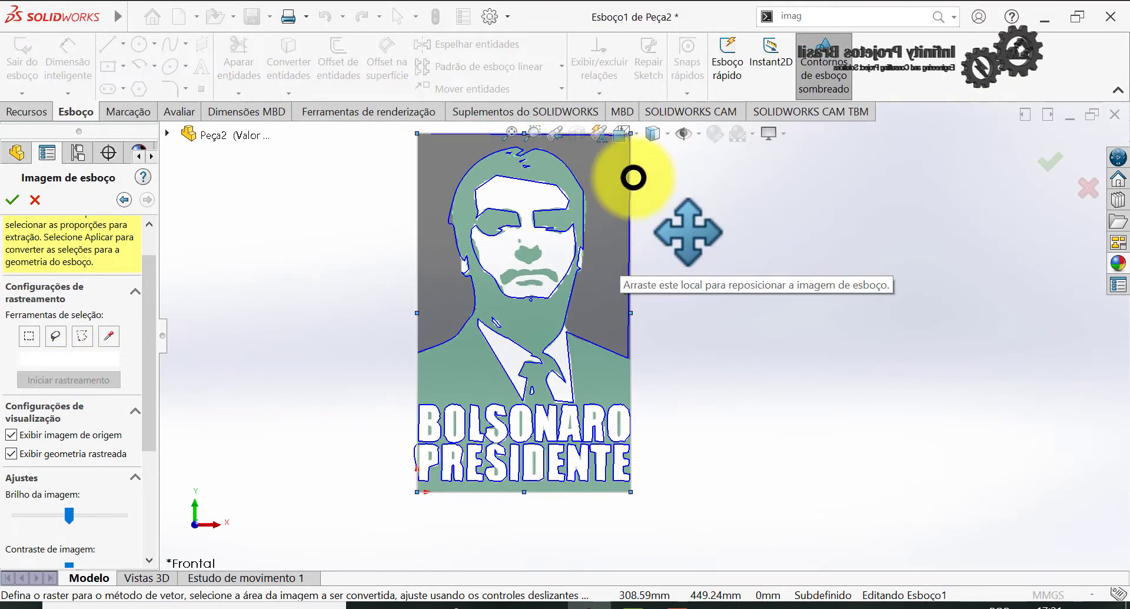
{"action": "scroll", "coordinate": [632, 177], "scroll_direction": "down", "scroll_amount": 1}
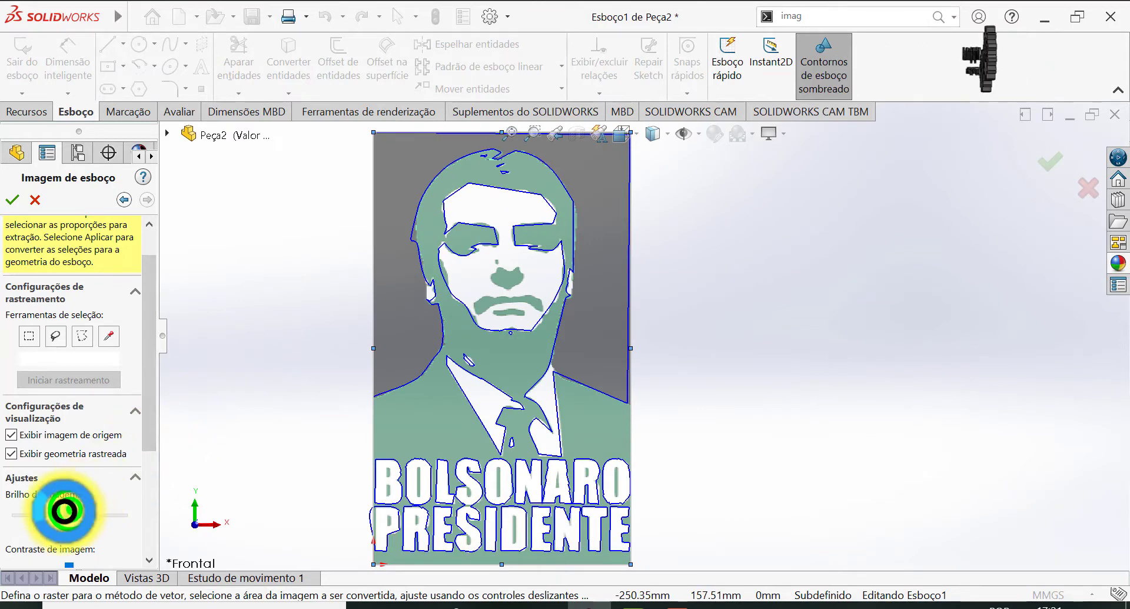
{"action": "left_click_drag", "start_coordinate": [65, 511], "coordinate": [52, 512]}
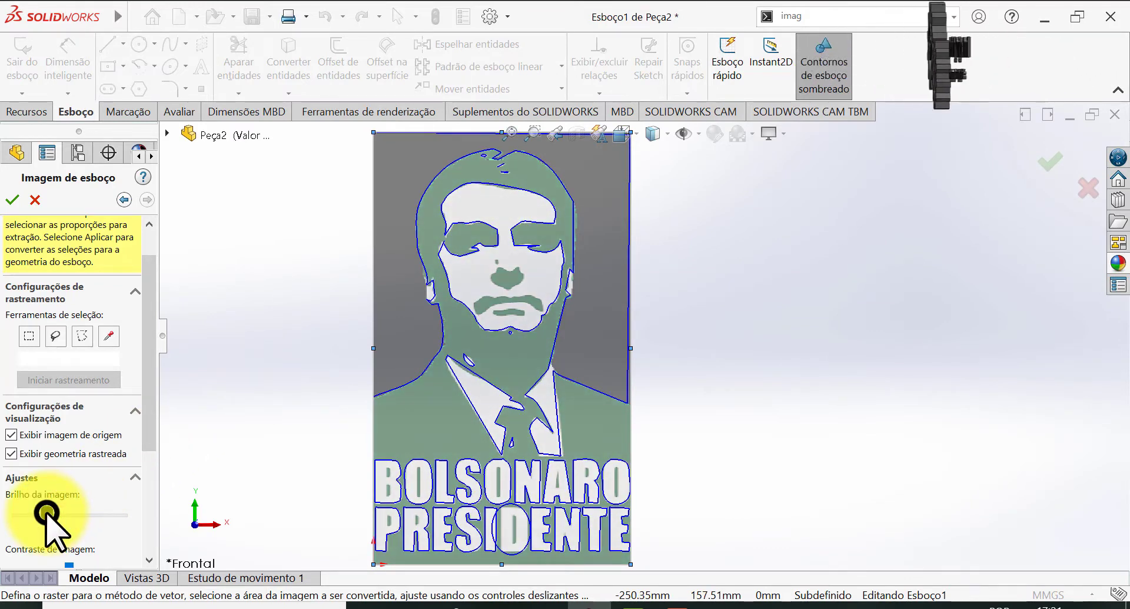
{"action": "left_click", "coordinate": [13, 203]}
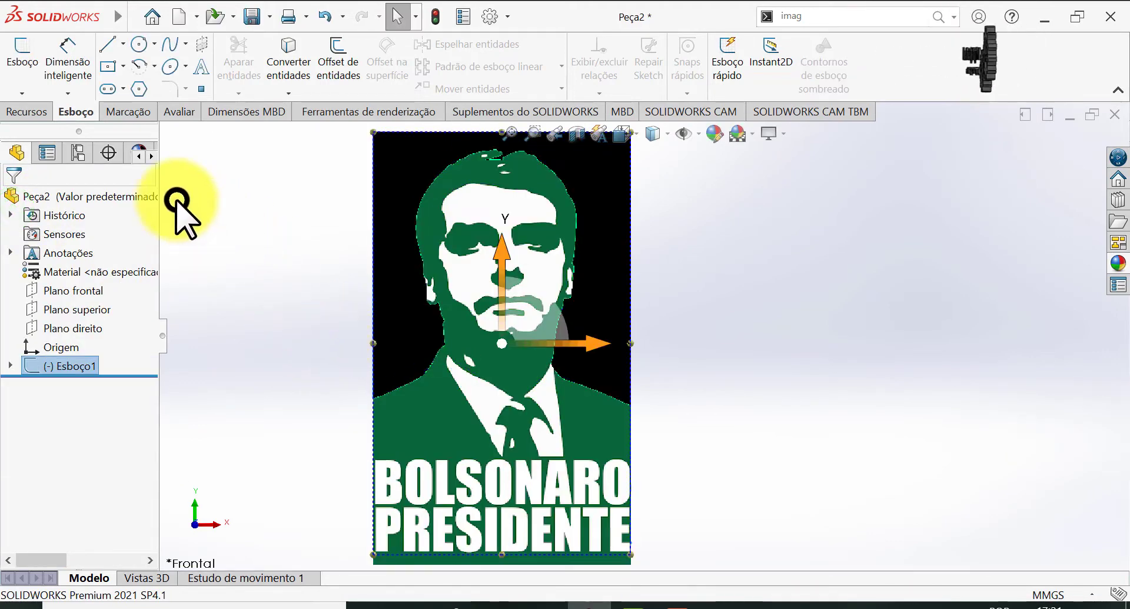
Boss-extrude both traced regions of Esboço1, including Região<2>, to a blind depth of 10 mm.
{"action": "left_click", "coordinate": [27, 111]}
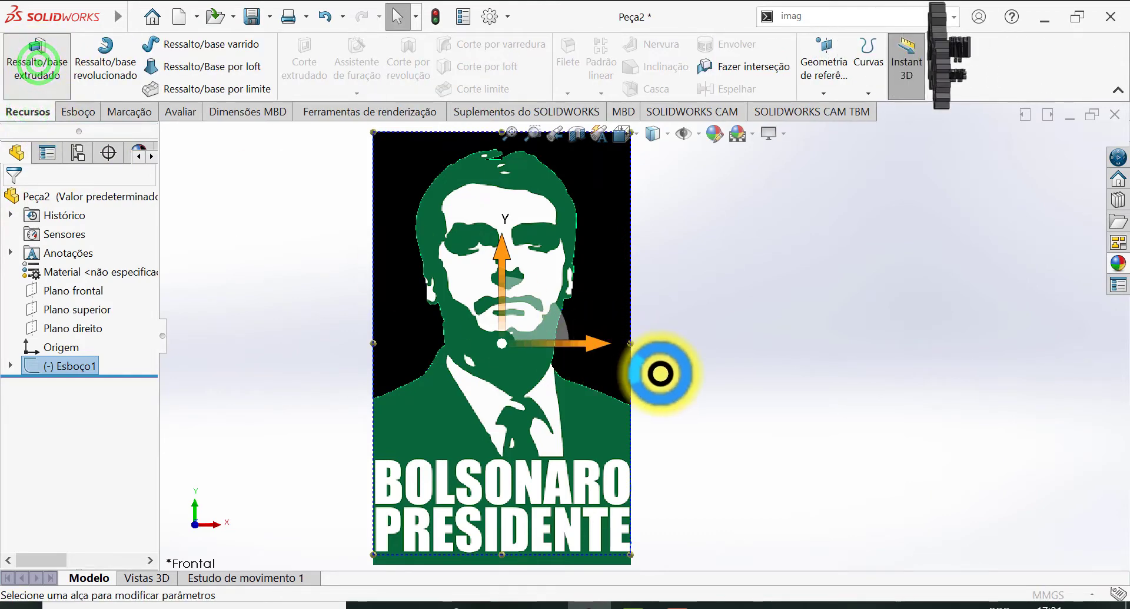
{"action": "left_click", "coordinate": [663, 396]}
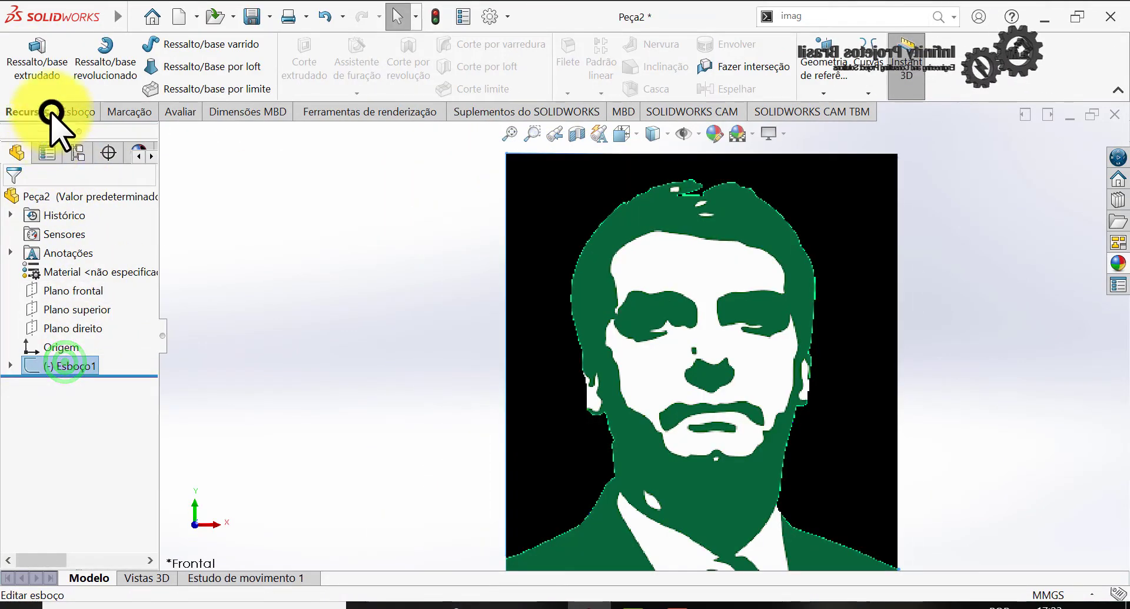
{"action": "left_click", "coordinate": [373, 348]}
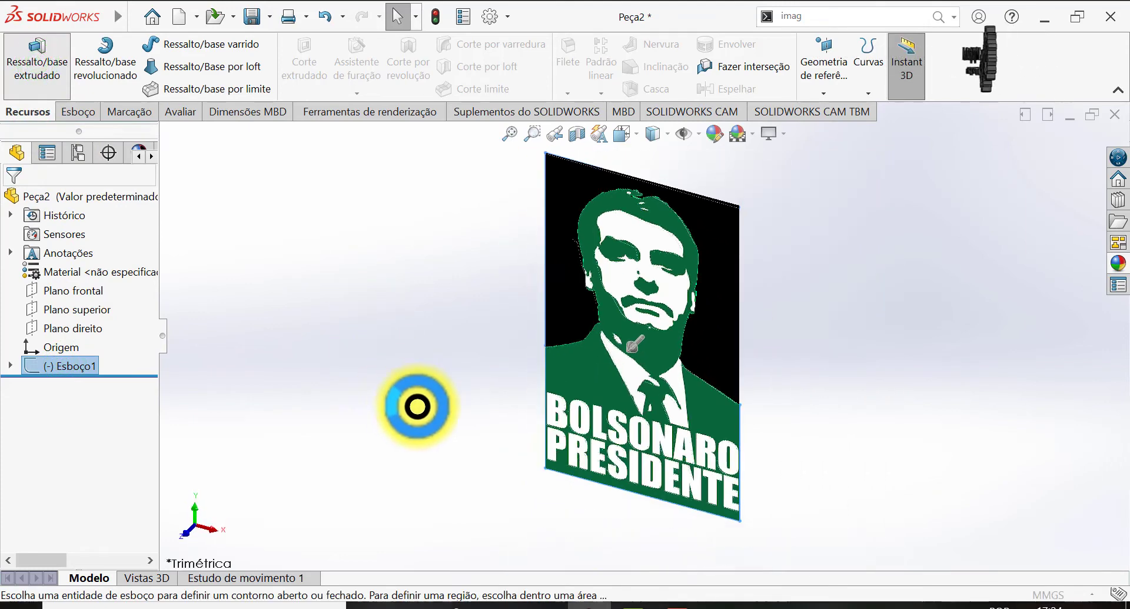
{"action": "left_click", "coordinate": [594, 380]}
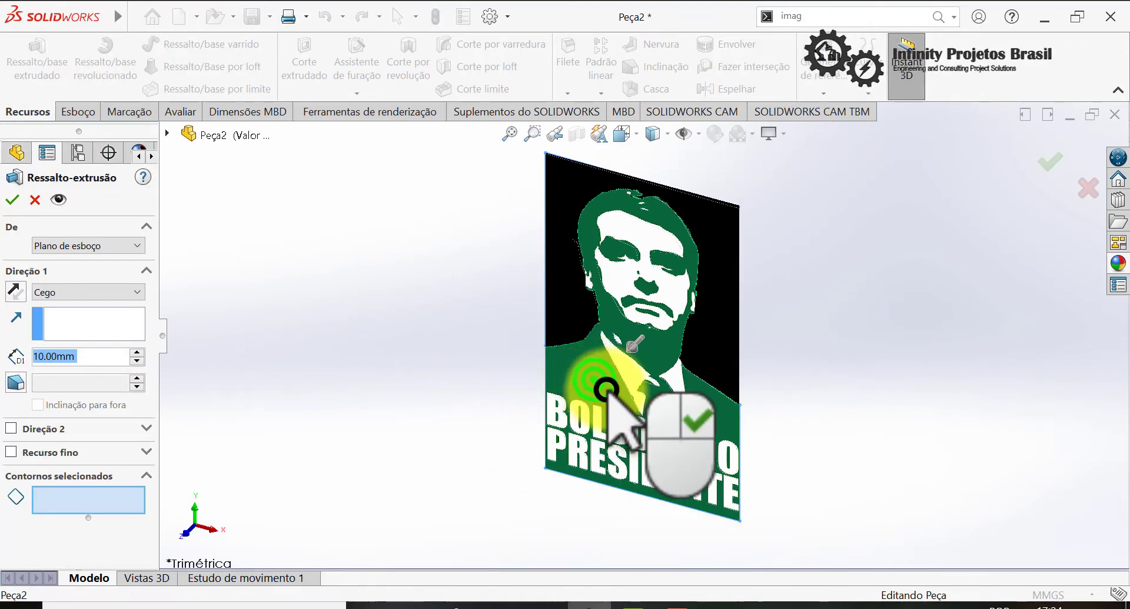
{"action": "scroll", "coordinate": [668, 340], "scroll_direction": "down", "scroll_amount": 3}
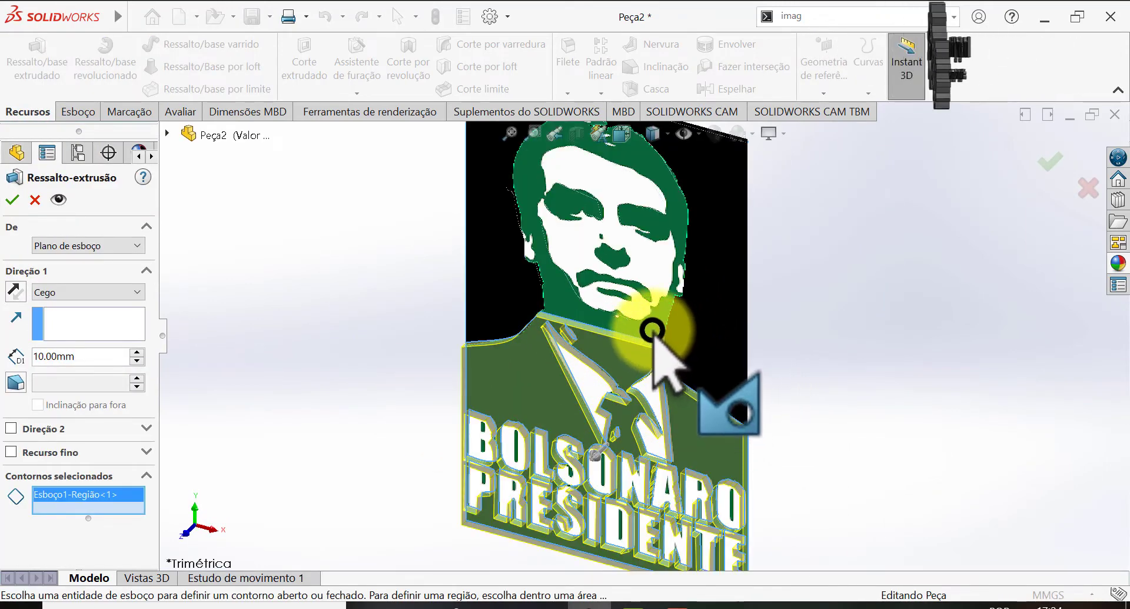
{"action": "left_click", "coordinate": [653, 329]}
{"action": "scroll", "coordinate": [762, 563], "scroll_direction": "down", "scroll_amount": 2}
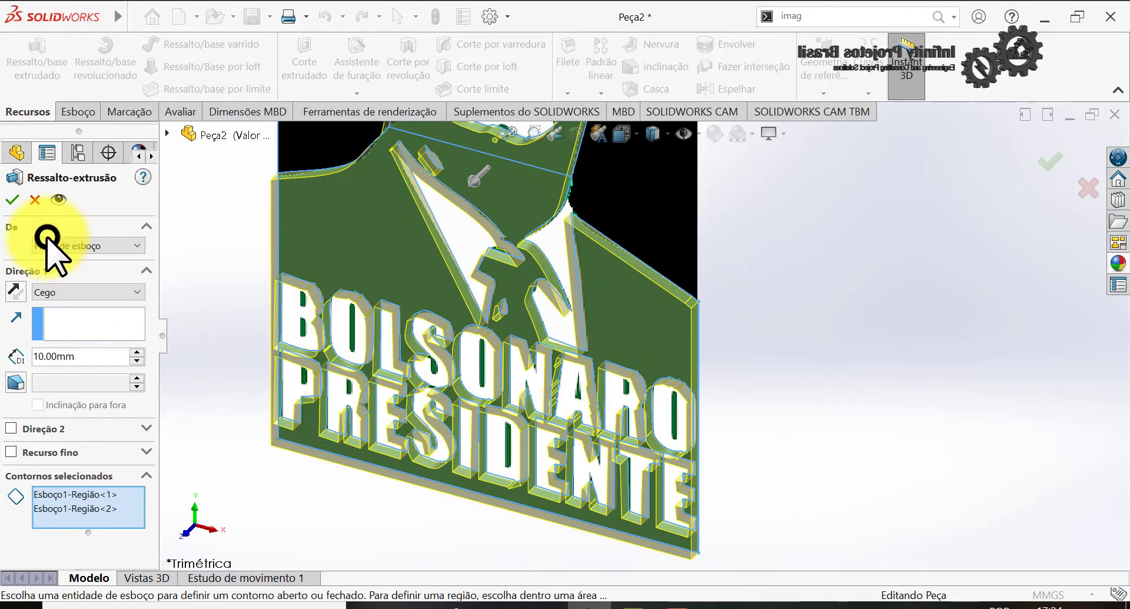
{"action": "left_click", "coordinate": [13, 197]}
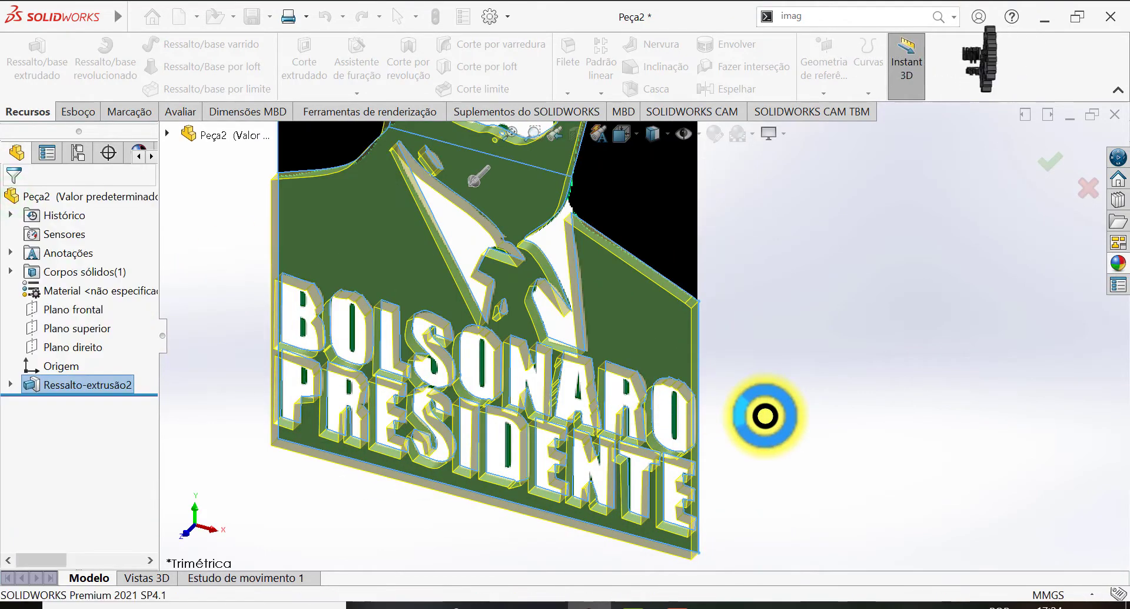
Trace a rectangular area drawn over the portrait's neck, collar and shoulders.
{"action": "scroll", "coordinate": [765, 415], "scroll_direction": "up", "scroll_amount": 2}
{"action": "scroll", "coordinate": [782, 353], "scroll_direction": "up", "scroll_amount": 3}
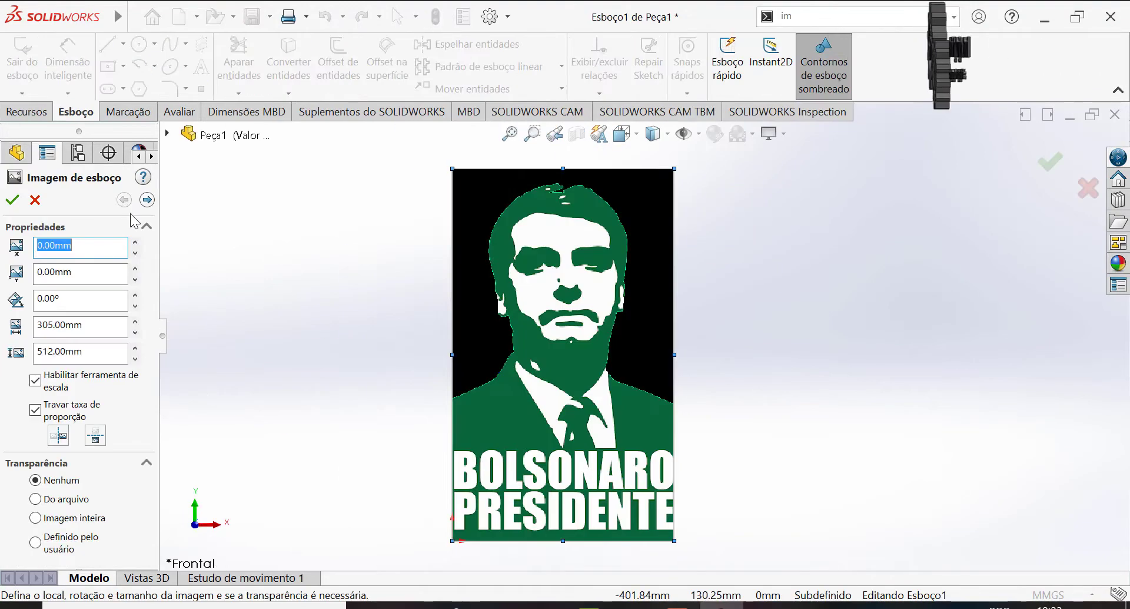
{"action": "left_click", "coordinate": [147, 200]}
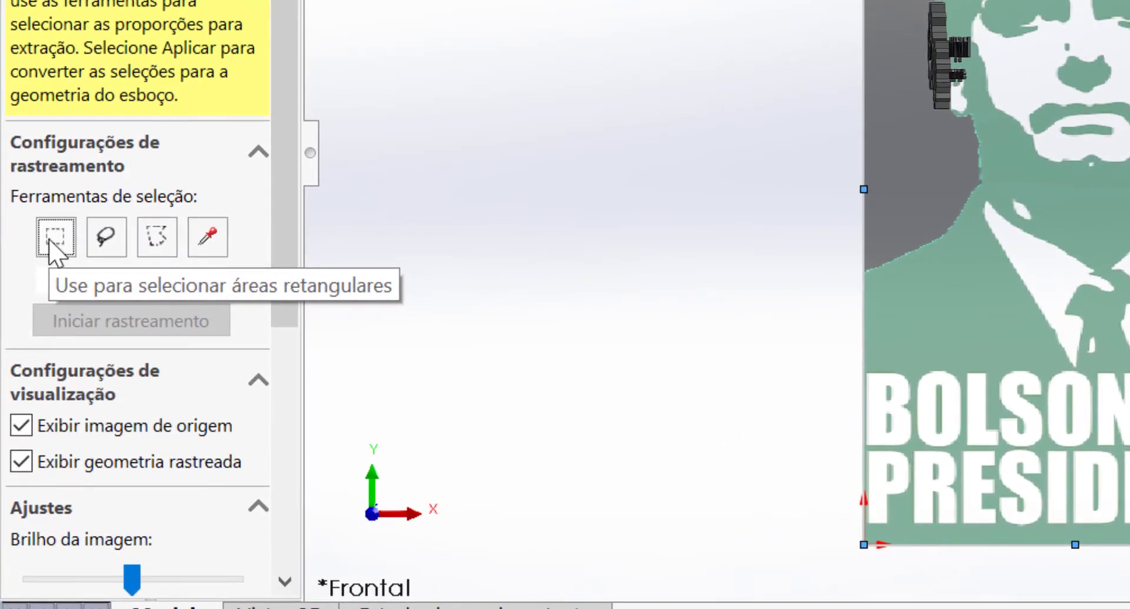
{"action": "left_click", "coordinate": [52, 241]}
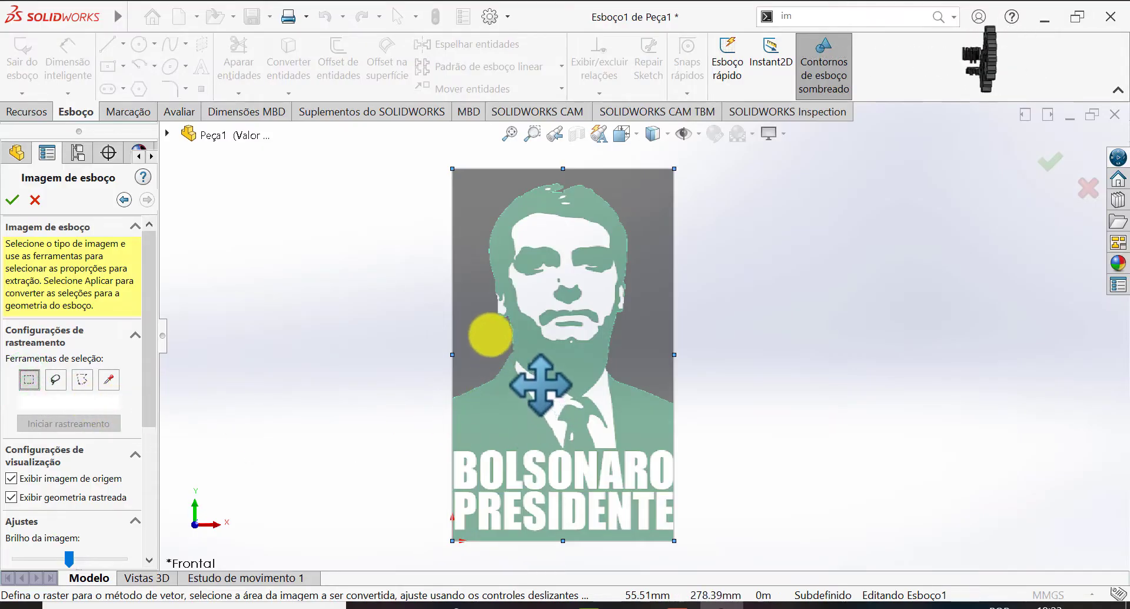
{"action": "left_click_drag", "start_coordinate": [476, 308], "coordinate": [650, 426]}
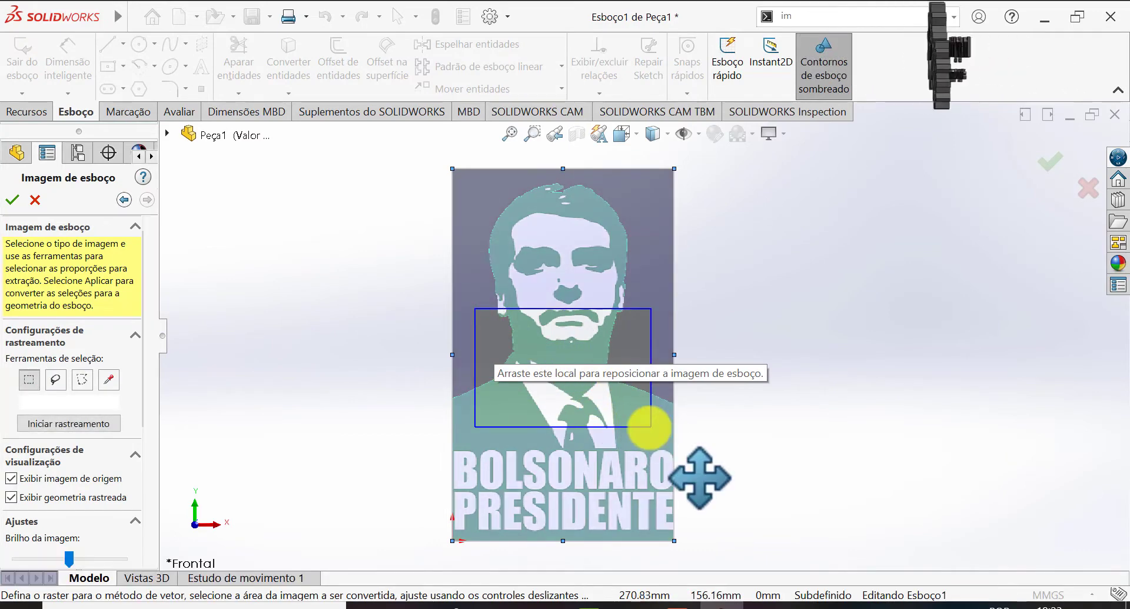
{"action": "left_click", "coordinate": [73, 423]}
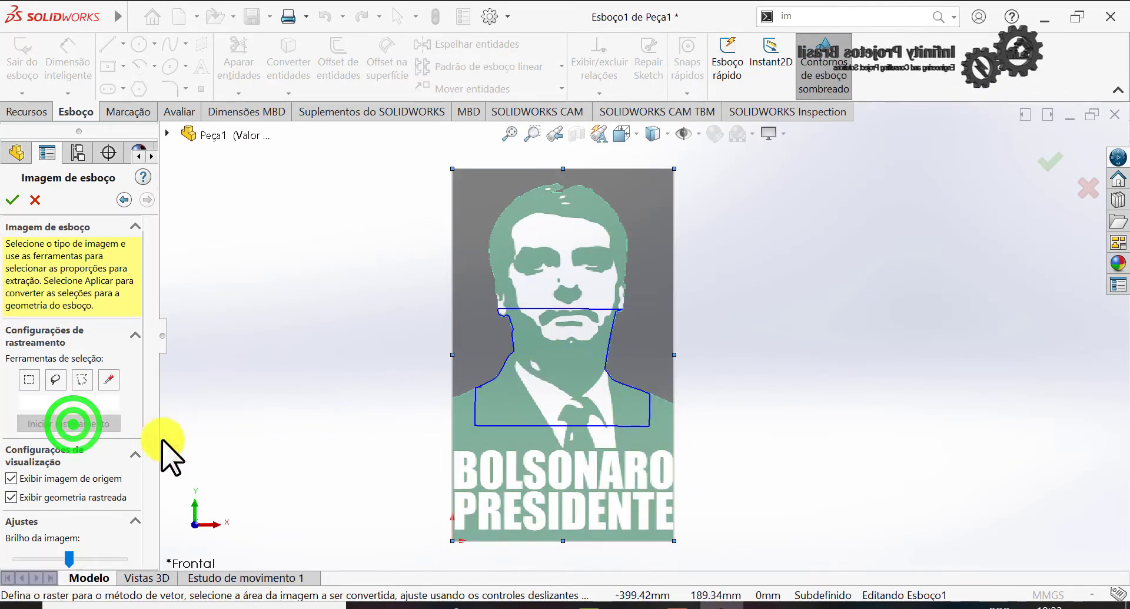
{"action": "scroll", "coordinate": [612, 400], "scroll_direction": "down", "scroll_amount": 2}
{"action": "scroll", "coordinate": [525, 330], "scroll_direction": "down", "scroll_amount": 1}
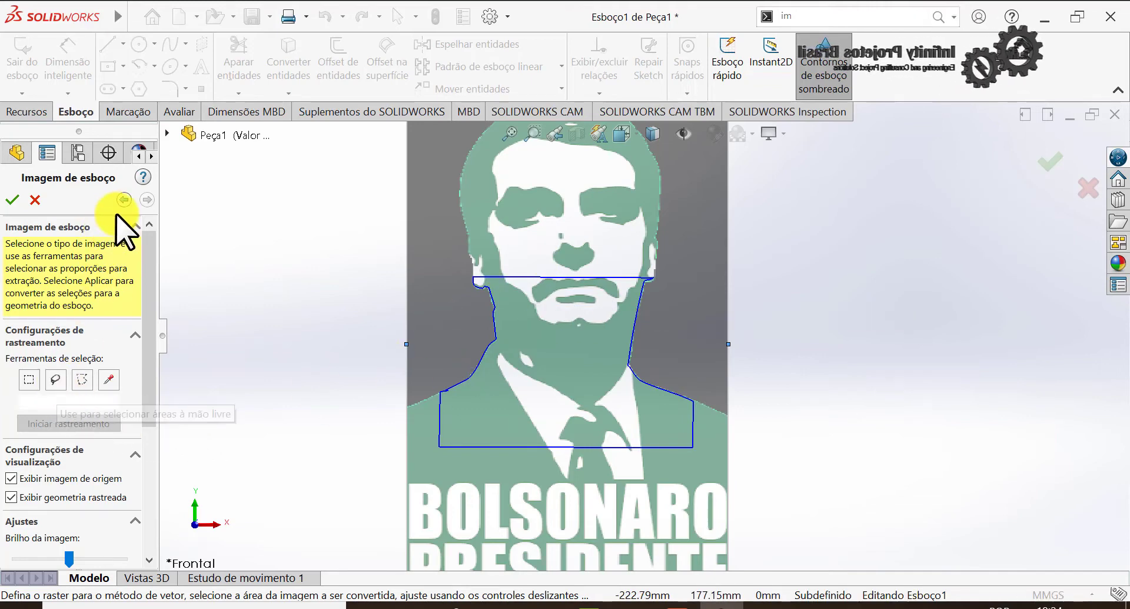
Trace a freehand-outlined area around the portrait's face and head.
{"action": "left_click", "coordinate": [124, 200]}
{"action": "left_click", "coordinate": [147, 200]}
{"action": "left_click", "coordinate": [55, 380]}
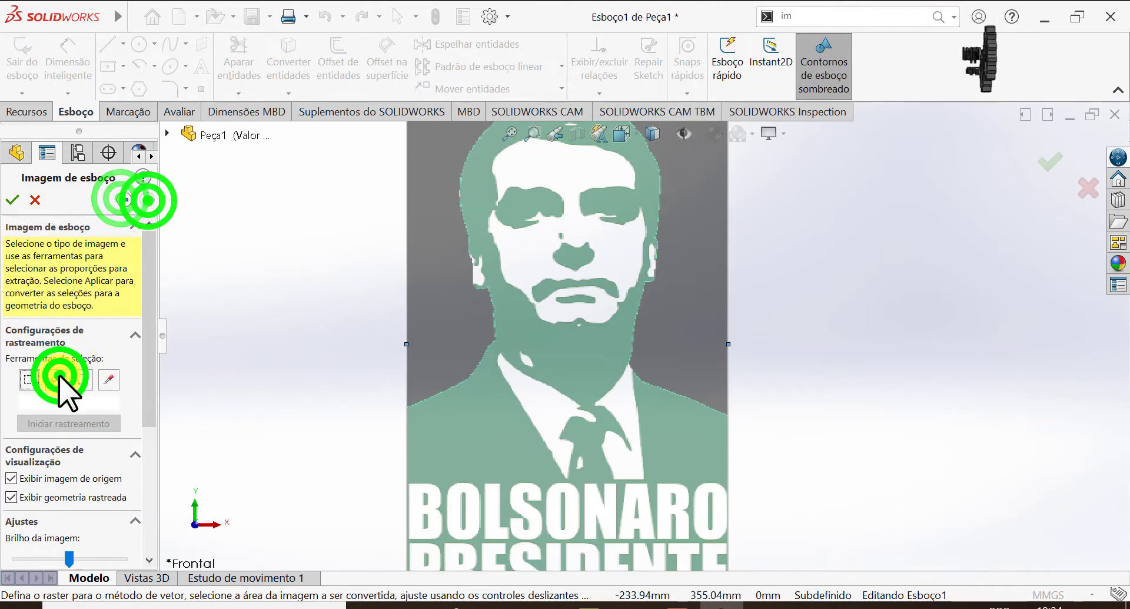
{"action": "scroll", "coordinate": [511, 456], "scroll_direction": "up", "scroll_amount": 1}
{"action": "mouse_move", "coordinate": [418, 414]}
{"action": "left_mouse_down"}
{"action": "mouse_move", "coordinate": [487, 343]}
{"action": "mouse_move", "coordinate": [452, 402]}
{"action": "mouse_move", "coordinate": [495, 361]}
{"action": "mouse_move", "coordinate": [478, 328]}
{"action": "left_mouse_up"}
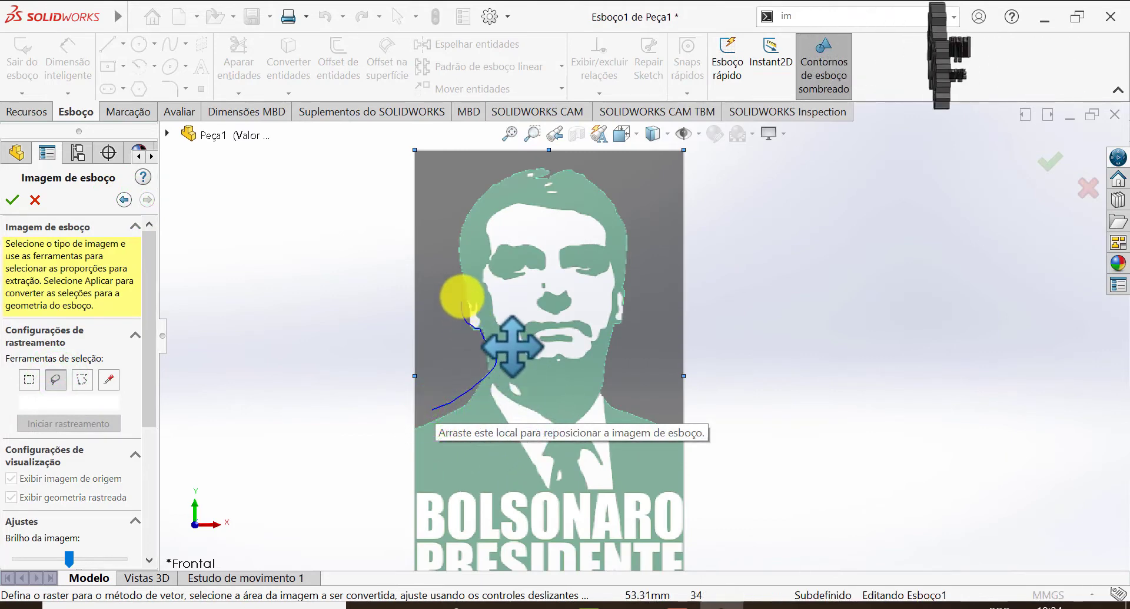
{"action": "mouse_move", "coordinate": [477, 213]}
{"action": "left_mouse_down"}
{"action": "mouse_move", "coordinate": [517, 171]}
{"action": "mouse_move", "coordinate": [582, 169]}
{"action": "mouse_move", "coordinate": [631, 249]}
{"action": "mouse_move", "coordinate": [571, 425]}
{"action": "mouse_move", "coordinate": [508, 409]}
{"action": "left_mouse_up"}
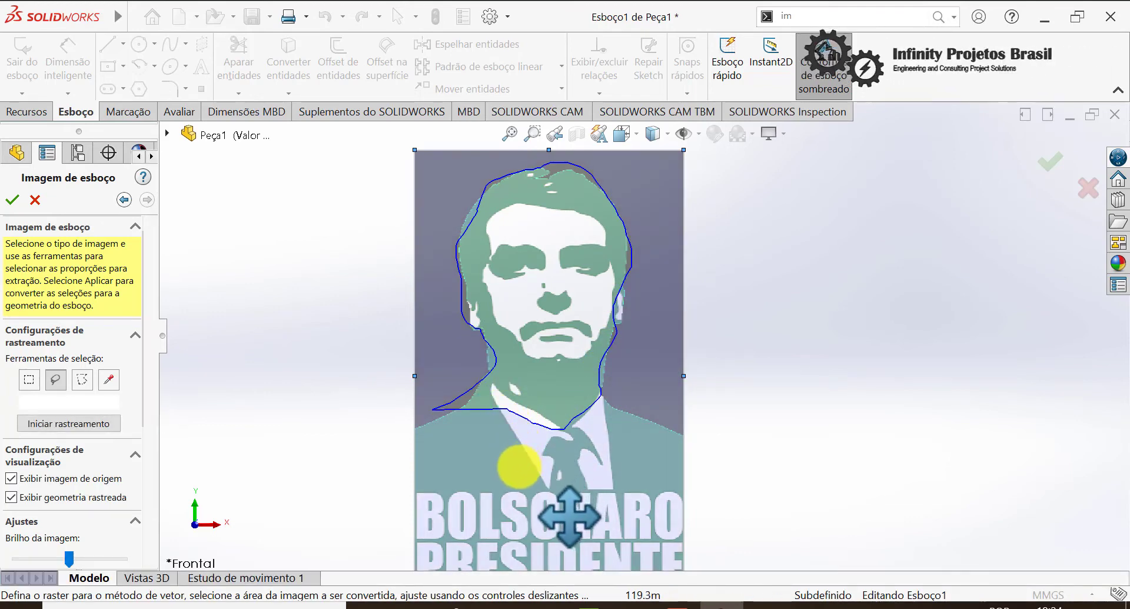
{"action": "left_click", "coordinate": [72, 423]}
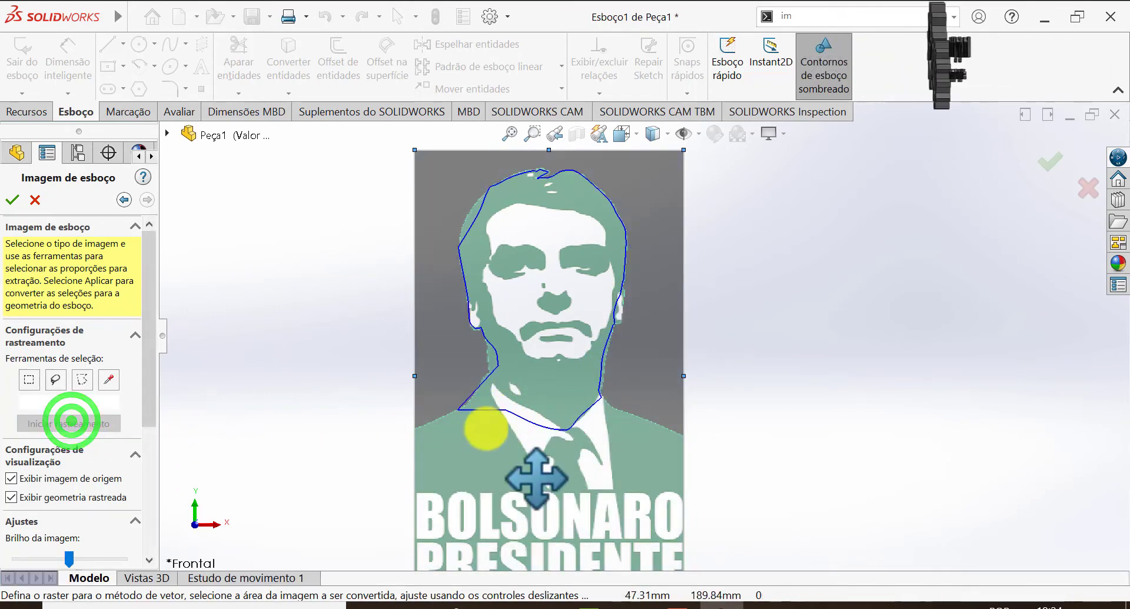
Clear the trace and redo it with a five-point polygon around the head, shoulders and tie knot.
{"action": "left_click", "coordinate": [123, 199]}
{"action": "left_click", "coordinate": [147, 199]}
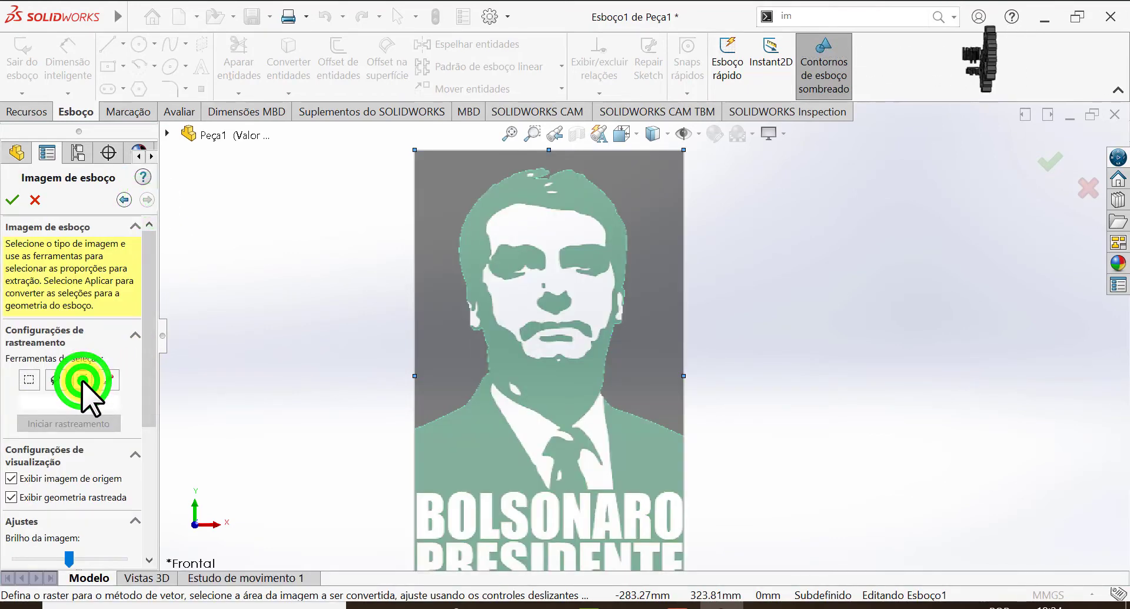
{"action": "left_click", "coordinate": [82, 380]}
{"action": "left_click", "coordinate": [444, 218]}
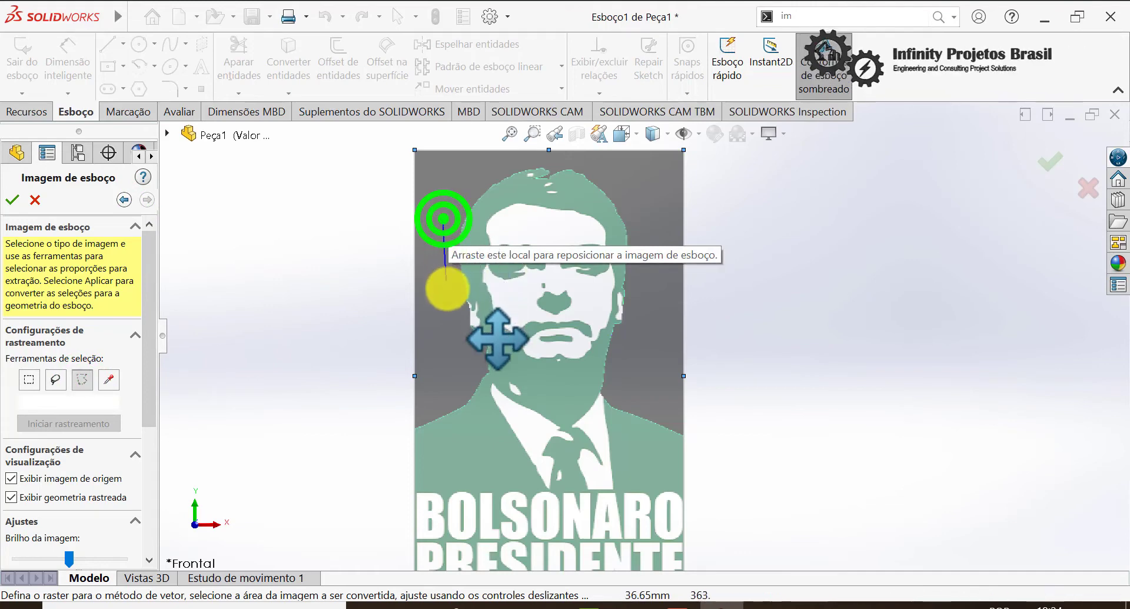
{"action": "left_click", "coordinate": [451, 406]}
{"action": "left_click", "coordinate": [555, 459]}
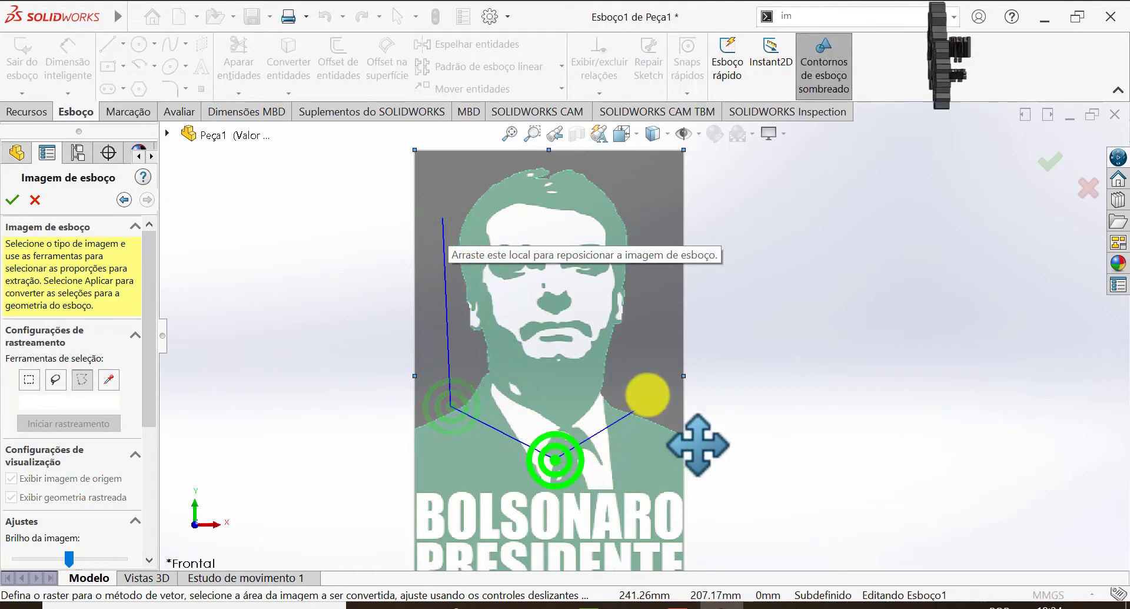
{"action": "left_click", "coordinate": [654, 365]}
{"action": "left_click", "coordinate": [631, 170]}
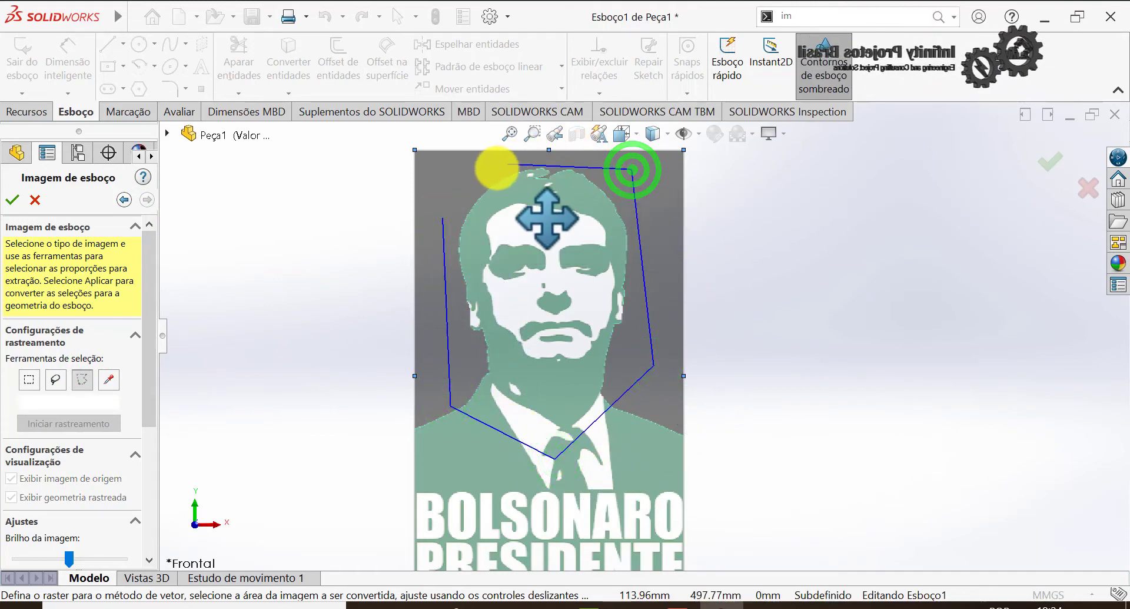
{"action": "left_click", "coordinate": [443, 218]}
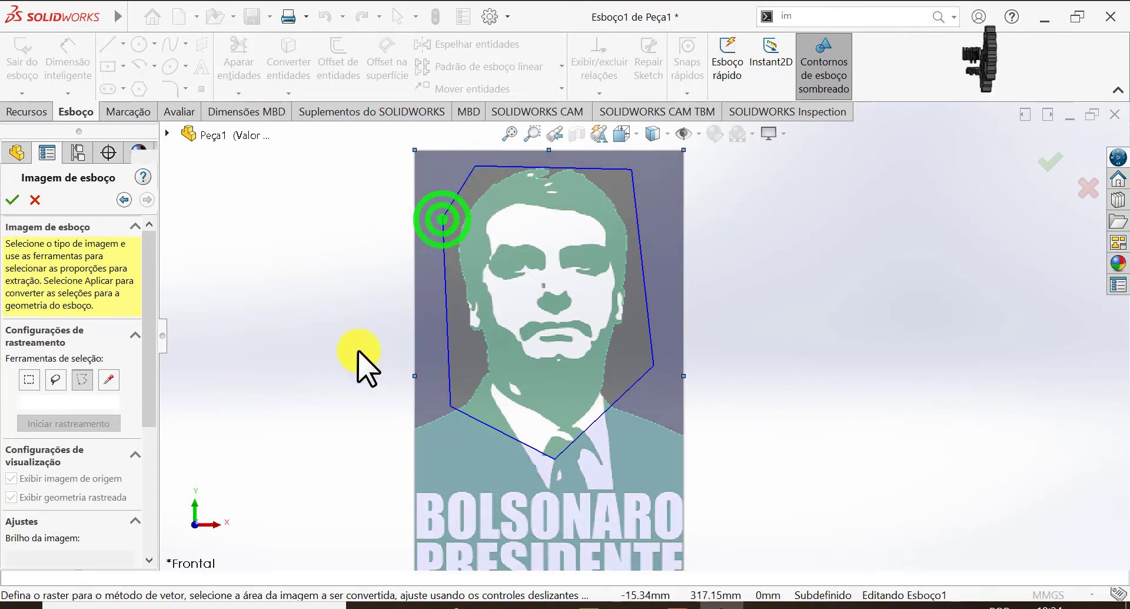
{"action": "left_click", "coordinate": [80, 424]}
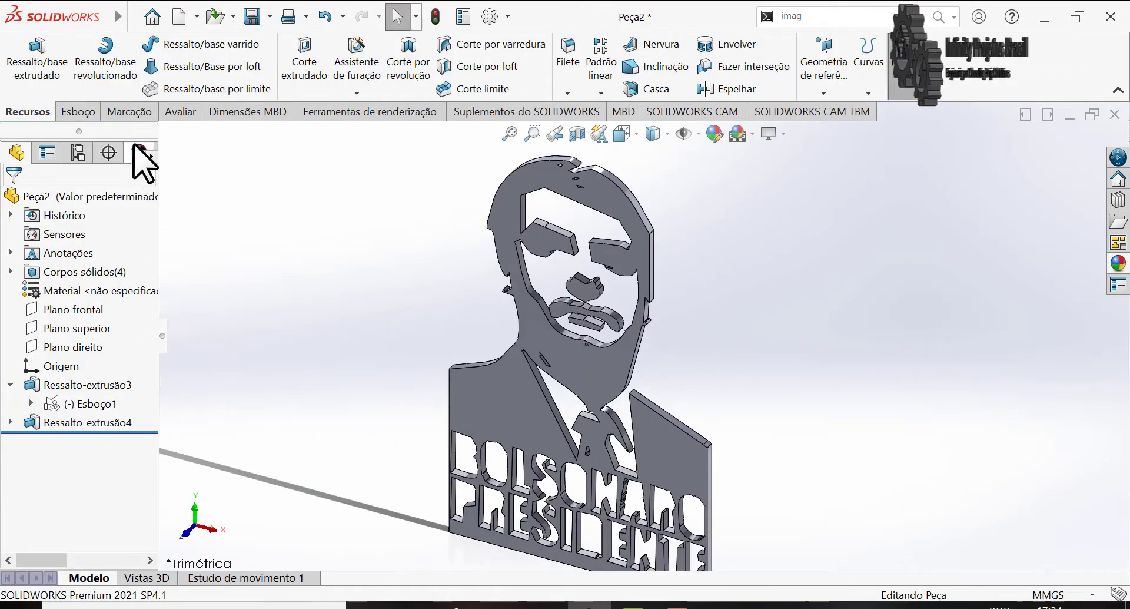
Paint the plaque body with a dark blue car paint appearance and view it from the front.
{"action": "left_click", "coordinate": [139, 154]}
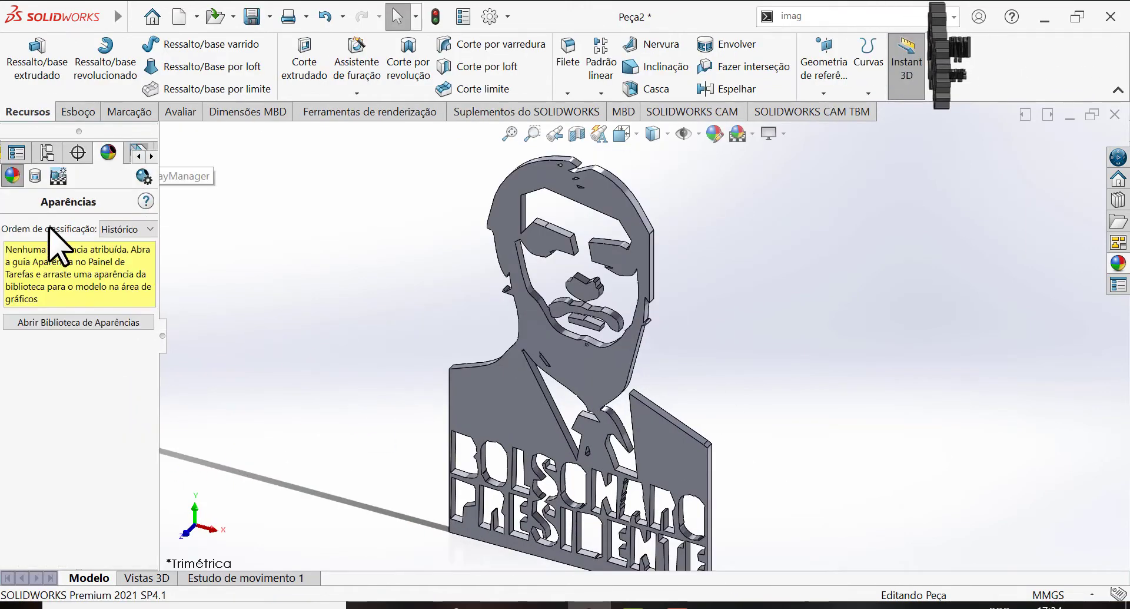
{"action": "left_click", "coordinate": [1118, 263]}
{"action": "scroll", "coordinate": [920, 225], "scroll_direction": "up", "scroll_amount": 3}
{"action": "left_click", "coordinate": [872, 220]}
{"action": "left_click", "coordinate": [935, 202]}
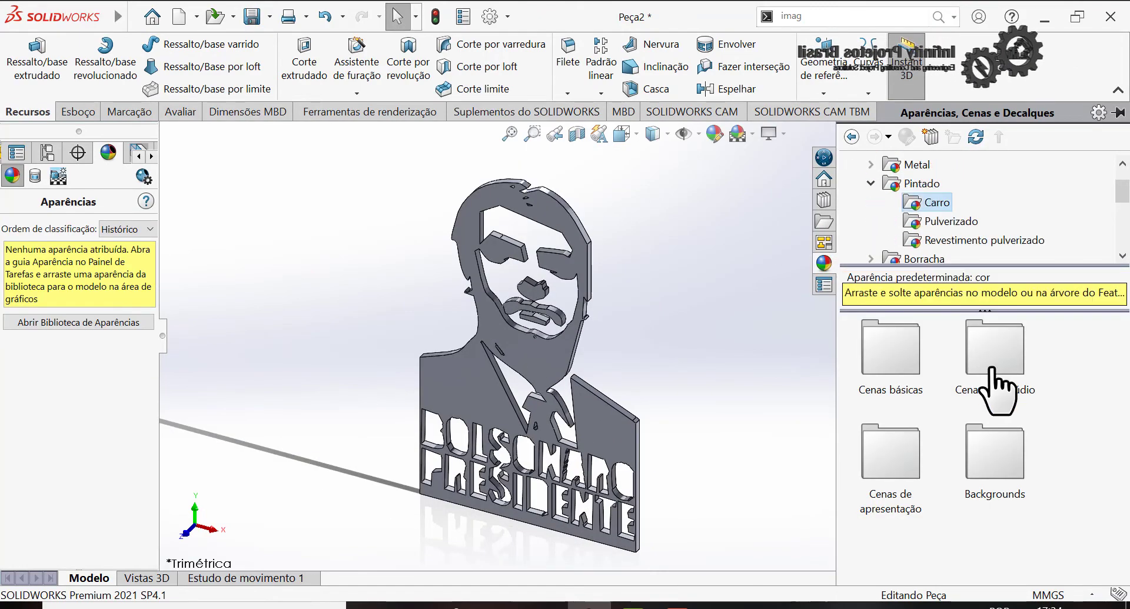
{"action": "left_click_drag", "start_coordinate": [992, 372], "coordinate": [552, 452]}
{"action": "left_click", "coordinate": [627, 428]}
{"action": "key", "text": "space"}
{"action": "left_click", "coordinate": [506, 365]}
{"action": "scroll", "coordinate": [847, 285], "scroll_direction": "up", "scroll_amount": 1}
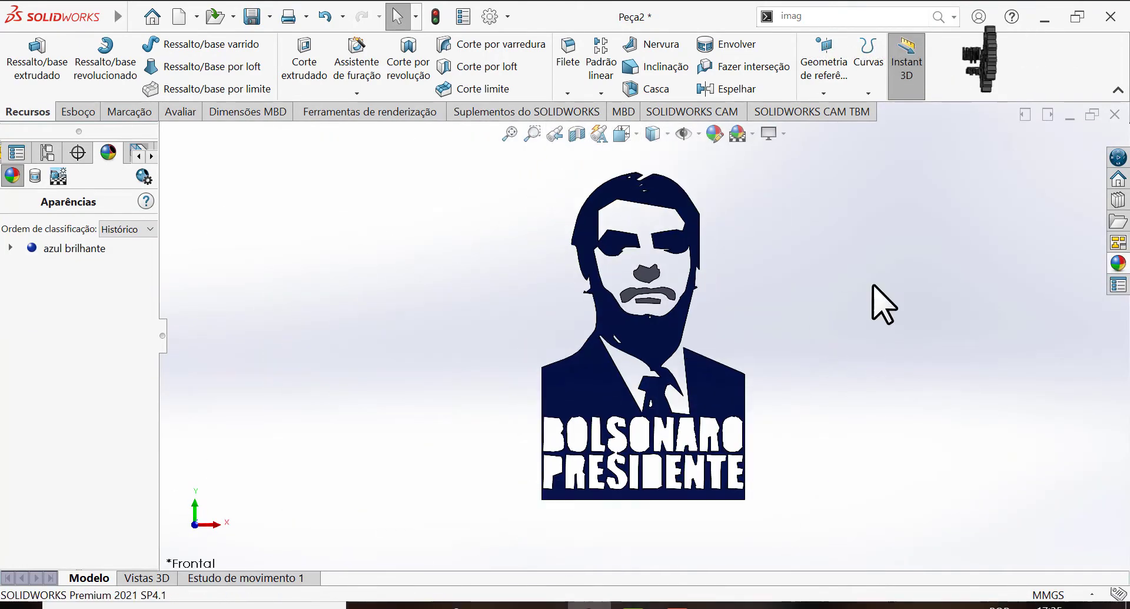
{"action": "scroll", "coordinate": [936, 242], "scroll_direction": "down", "scroll_amount": 1}
Drop a logo decal from the logotipo decals folder onto the plaque.
{"action": "left_click", "coordinate": [1118, 263]}
{"action": "left_click", "coordinate": [870, 184]}
{"action": "scroll", "coordinate": [869, 186], "scroll_direction": "up", "scroll_amount": 3}
{"action": "left_click", "coordinate": [850, 165]}
{"action": "left_click", "coordinate": [921, 221]}
{"action": "scroll", "coordinate": [924, 465], "scroll_direction": "down", "scroll_amount": 3}
{"action": "left_click_drag", "start_coordinate": [918, 531], "coordinate": [674, 421]}
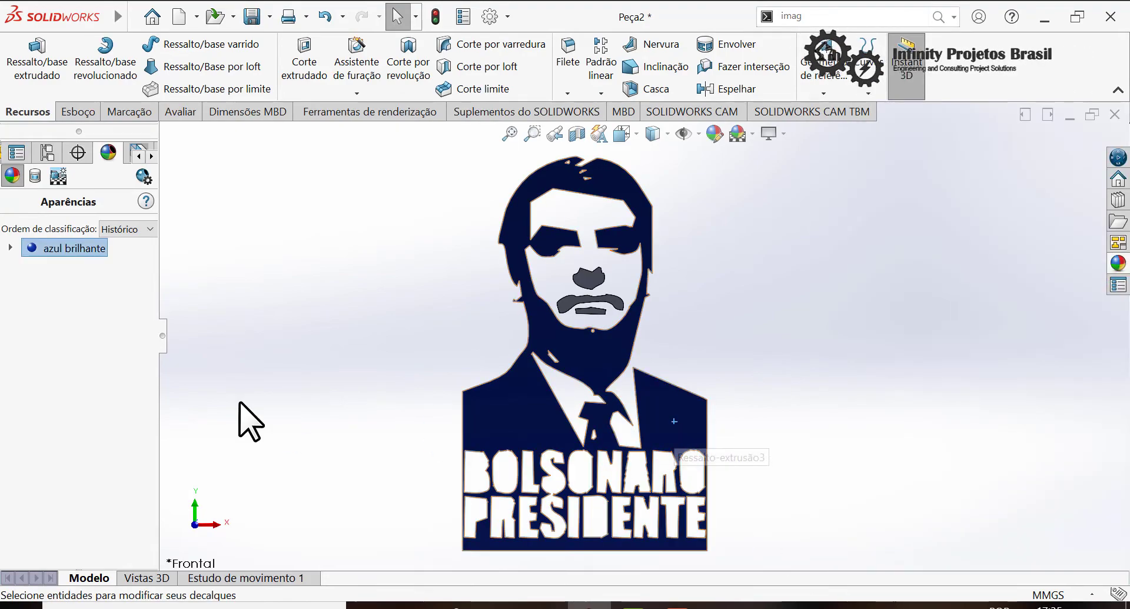
Replace the decal image with the brasil flag file and resize it to cover the portrait.
{"action": "left_click", "coordinate": [153, 431]}
{"action": "left_click", "coordinate": [100, 415]}
{"action": "type", "text": "Bolsonaro MITO - Presidente do Brasil"}
{"action": "key", "text": "alt+Tab"}
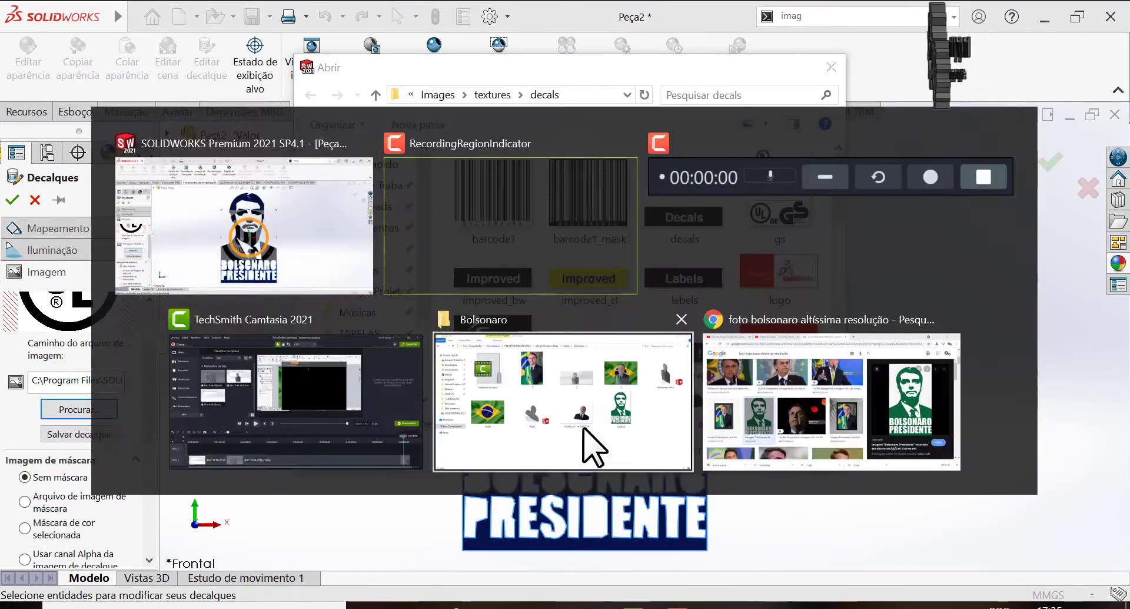
{"action": "left_click", "coordinate": [585, 429]}
{"action": "key", "text": "alt+Tab"}
{"action": "key", "text": "Return"}
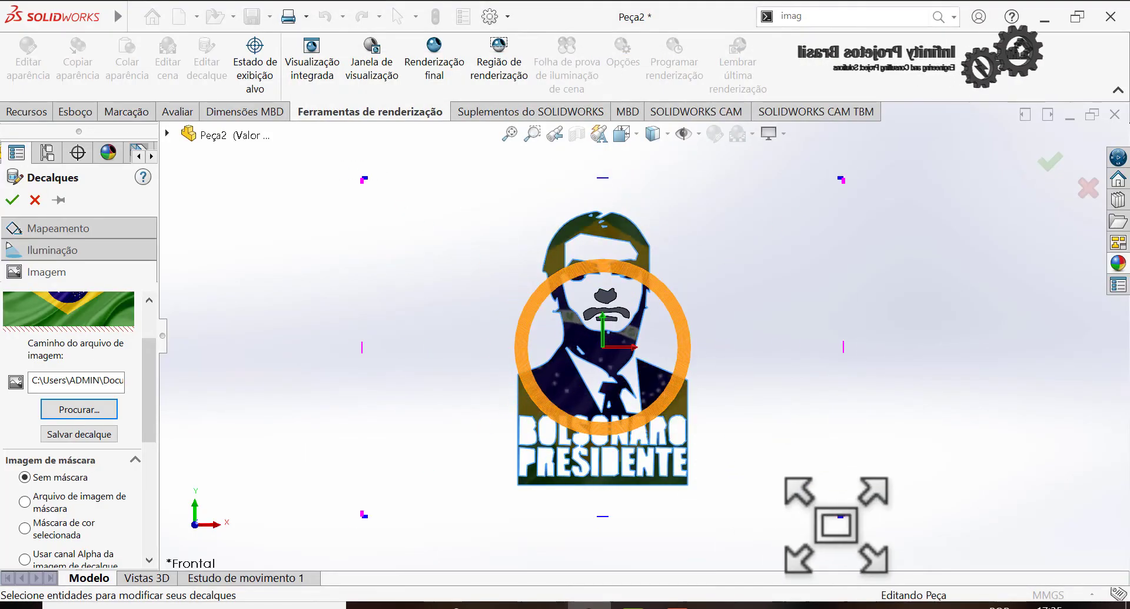
{"action": "left_click_drag", "start_coordinate": [822, 511], "coordinate": [807, 497]}
{"action": "left_click", "coordinate": [13, 201]}
Inspect the model and re-edit the brasil decal from the part's decal list.
{"action": "middle_click_drag", "start_coordinate": [653, 383], "coordinate": [659, 325]}
{"action": "scroll", "coordinate": [661, 300], "scroll_direction": "down", "scroll_amount": 3}
{"action": "scroll", "coordinate": [659, 325], "scroll_direction": "up", "scroll_amount": 1}
{"action": "left_click", "coordinate": [35, 176]}
{"action": "right_click", "coordinate": [82, 246]}
{"action": "left_click", "coordinate": [135, 273]}
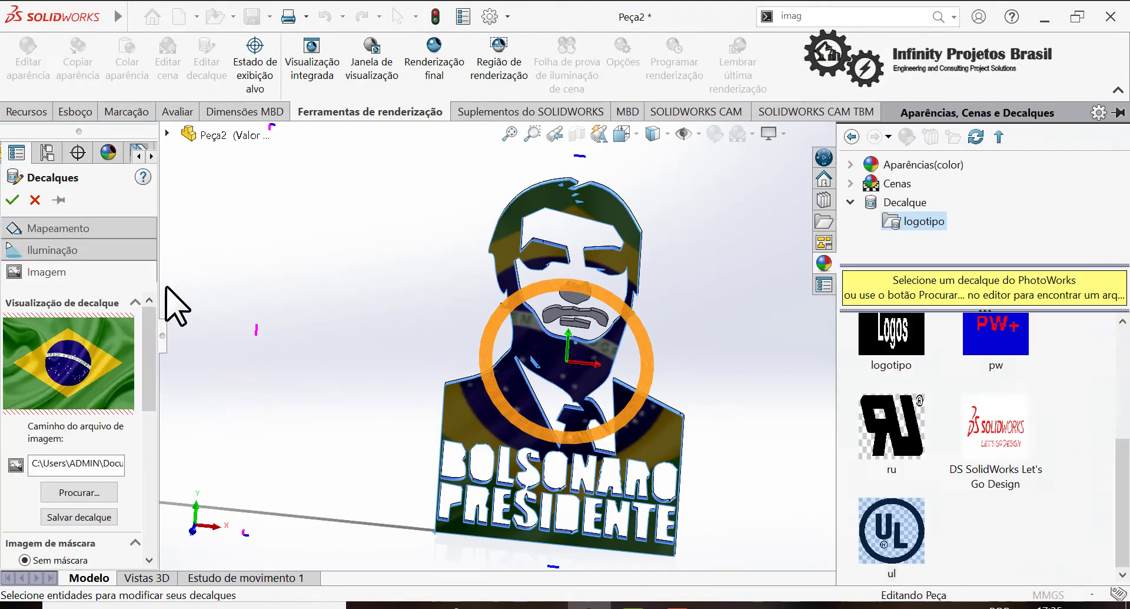
{"action": "left_click", "coordinate": [12, 200]}
Turn off the floor reflection and rotate the model to face the front.
{"action": "left_click", "coordinate": [769, 135]}
{"action": "left_click", "coordinate": [824, 157]}
{"action": "middle_click_drag", "start_coordinate": [784, 271], "coordinate": [767, 321]}
{"action": "left_click", "coordinate": [770, 134]}
{"action": "left_click", "coordinate": [820, 201]}
{"action": "middle_click_drag", "start_coordinate": [806, 356], "coordinate": [772, 345]}
Start a final render from Render Tools without a perspective camera.
{"action": "left_click", "coordinate": [370, 112]}
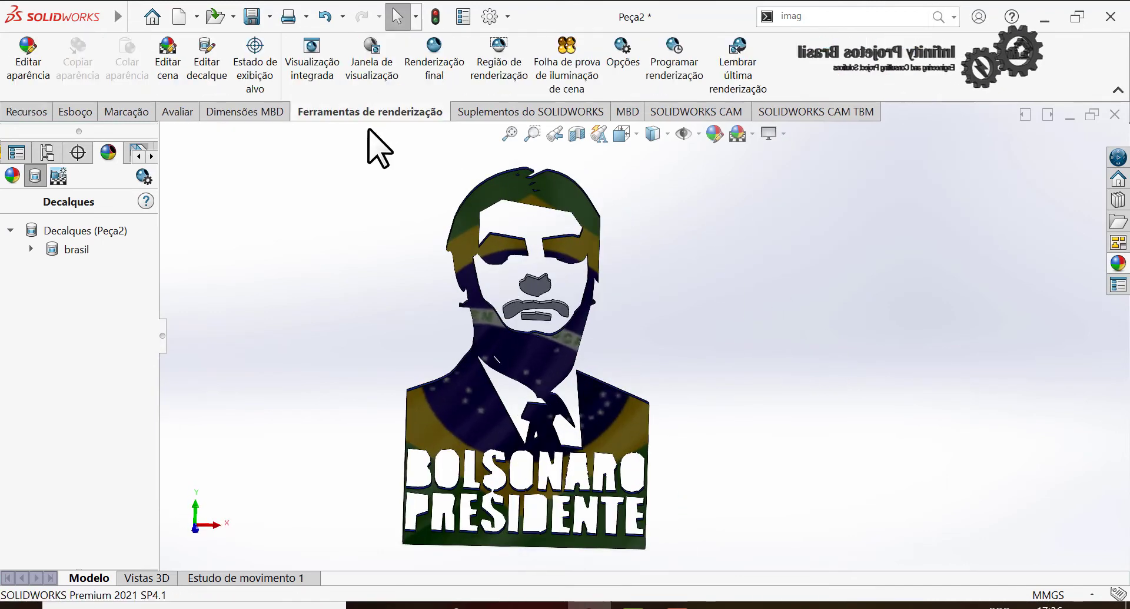
{"action": "left_click", "coordinate": [433, 59]}
{"action": "left_click", "coordinate": [539, 341]}
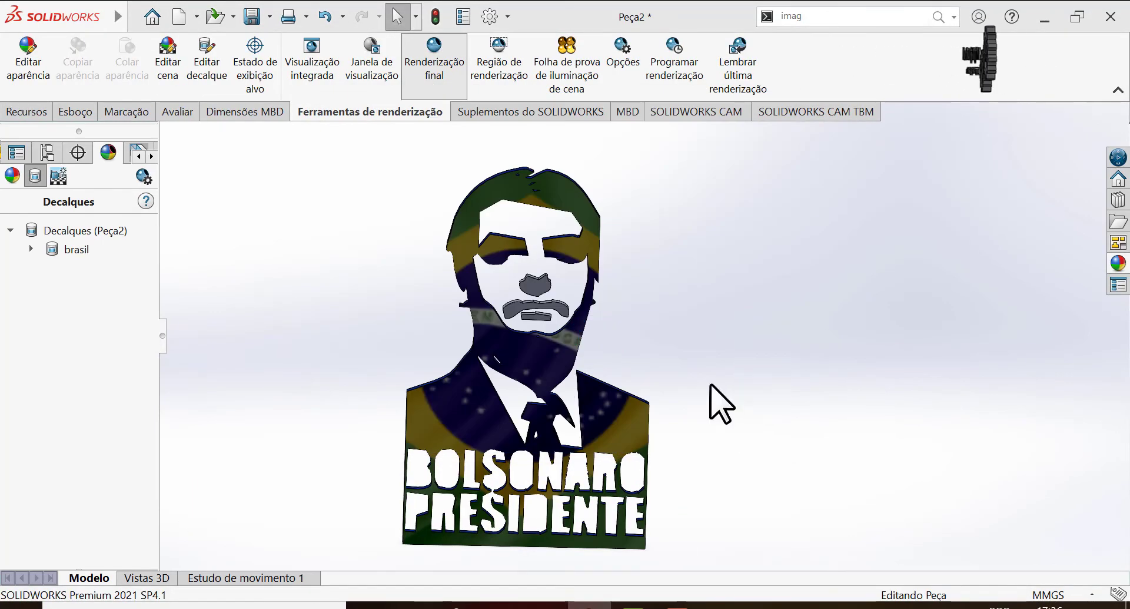